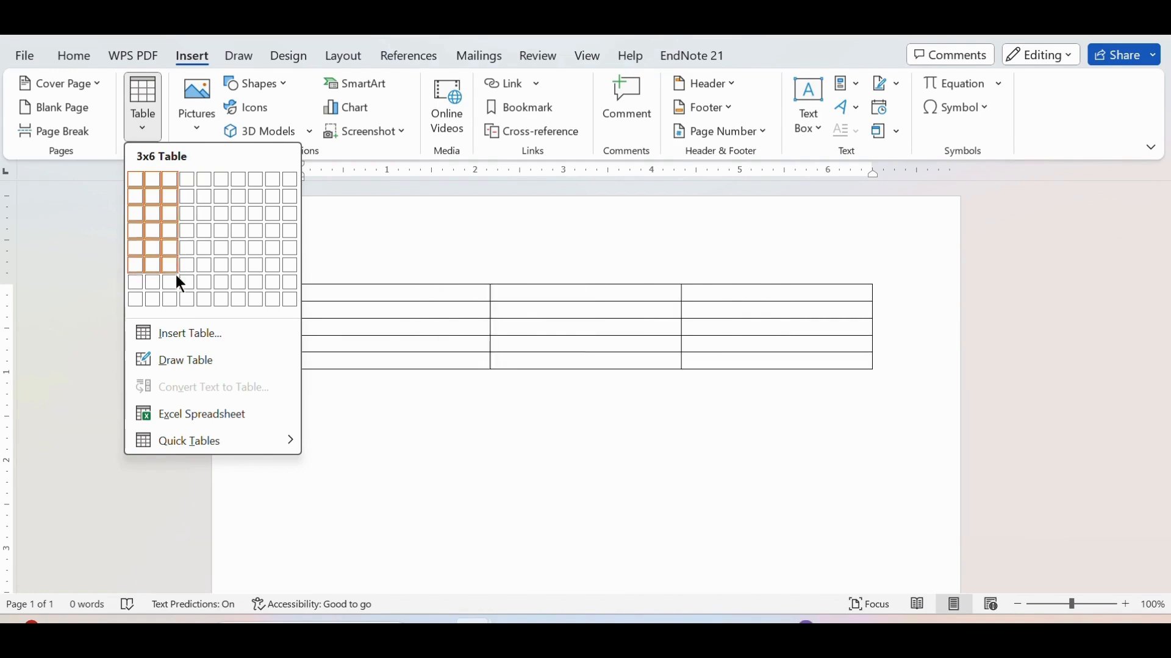
- Insert a table with 4 columns and 3 rows into the blank document
left_click(178, 339)
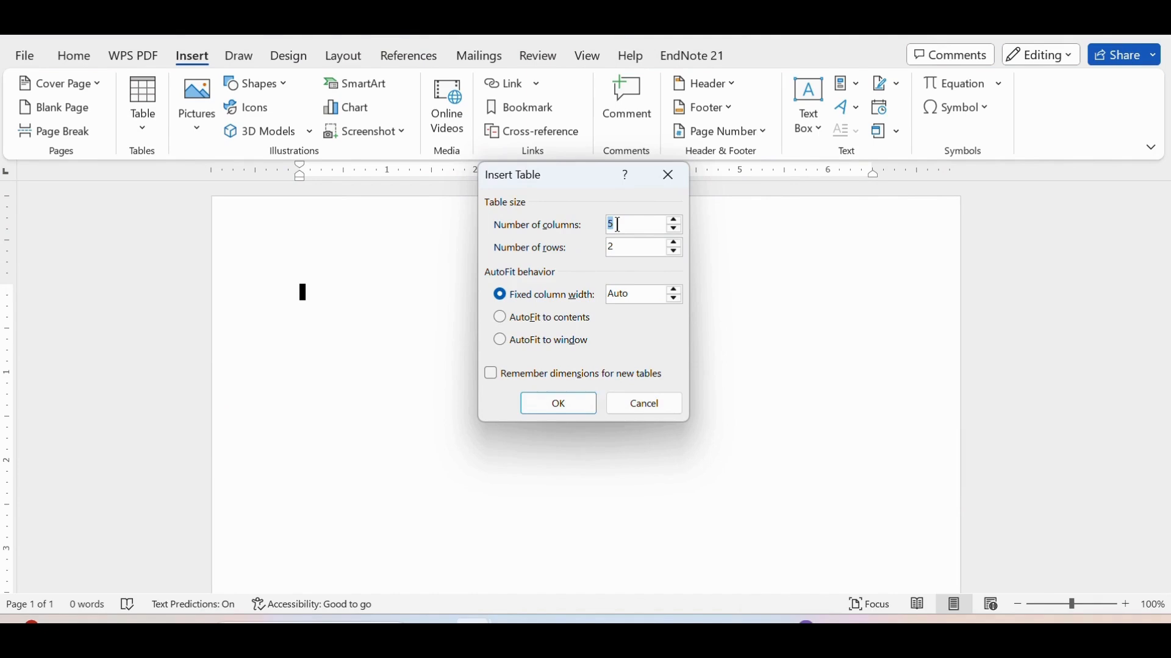
key("BackSpace")
type("4")
left_click(634, 238)
key("BackSpace")
type("3")
left_click(541, 401)
left_click(541, 400)
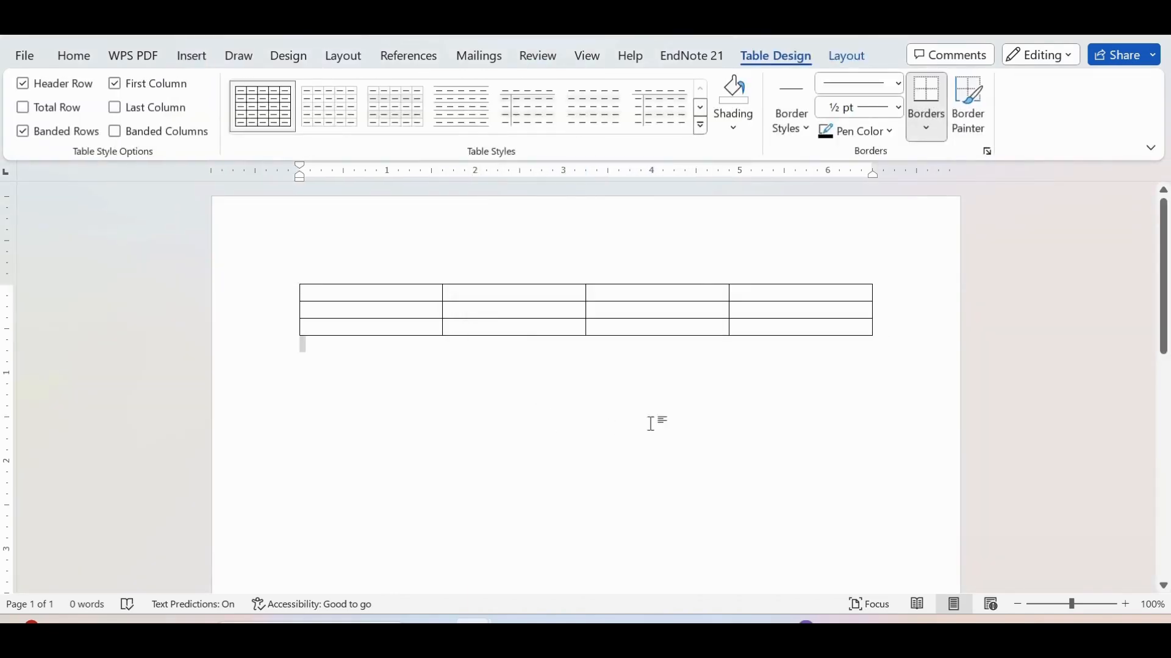
- Enter the headings S. No, Name and Address in the first three cells of the table's top row
left_click(344, 294)
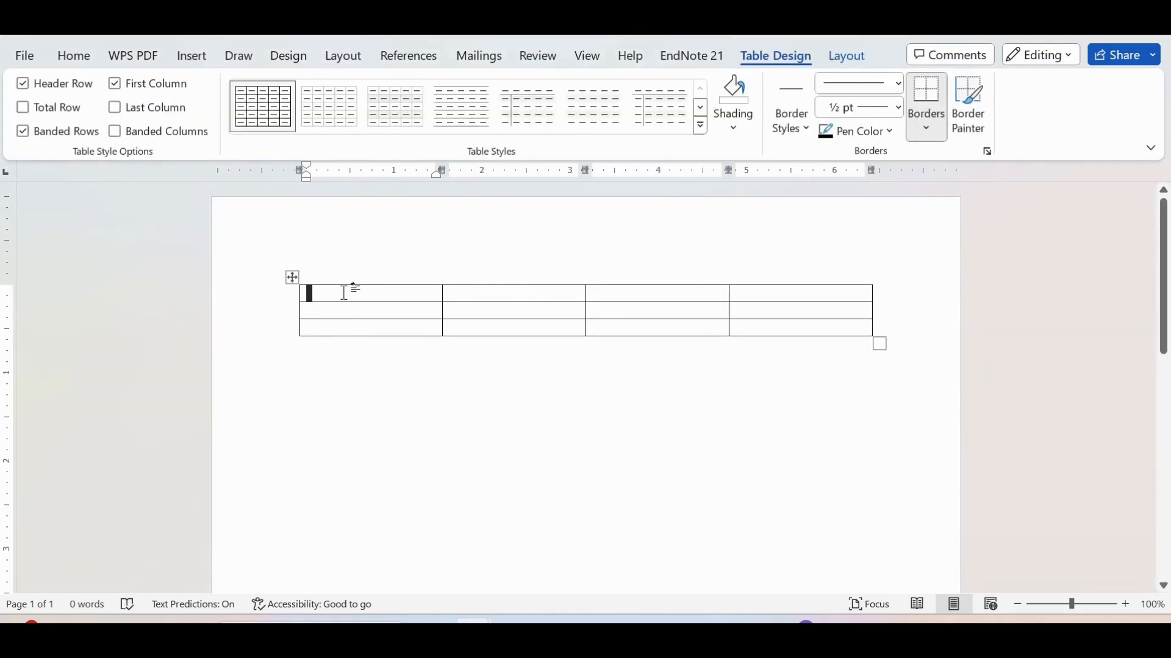
type("S. No")
key("Tab")
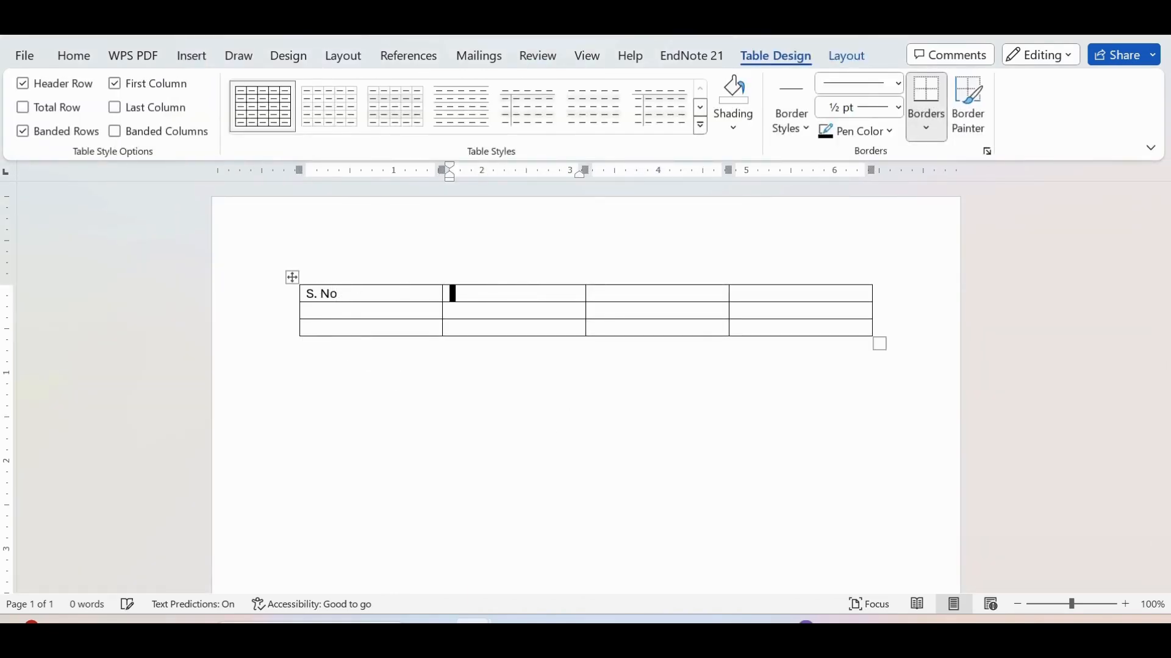
type("Name")
key("Tab")
type("Addres")
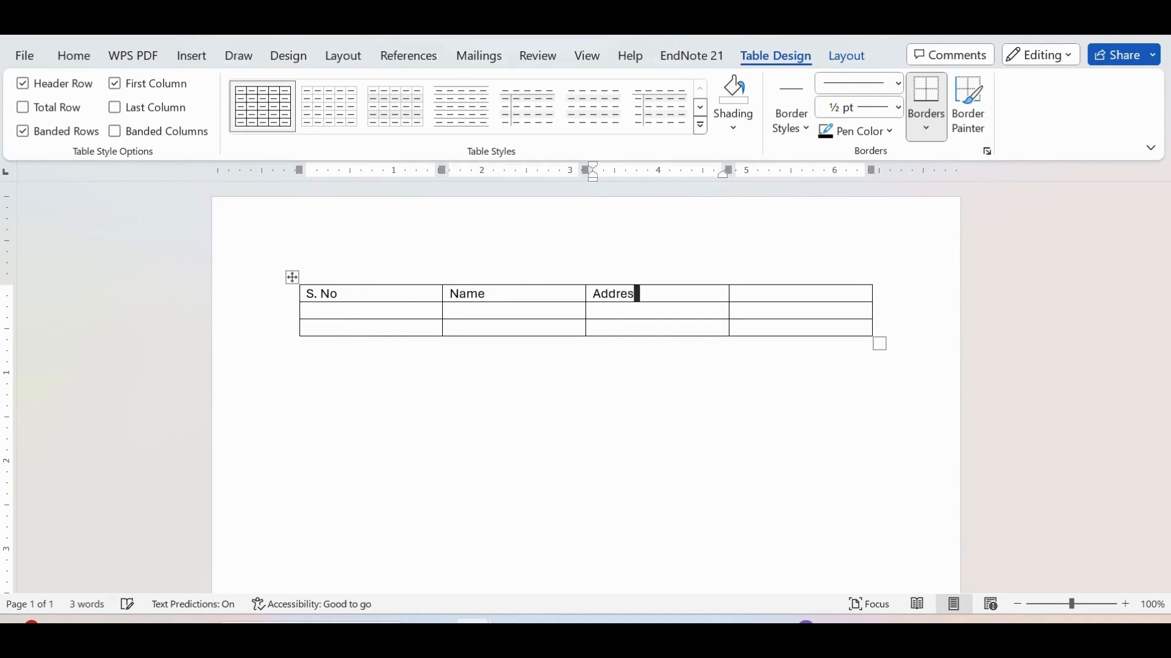
type("s")
- Enter Email as the heading of the table's fourth column
key("Tab")
type("Cell No")
key("BackSpace")
key("BackSpace")
key("BackSpace")
key("BackSpace")
key("BackSpace")
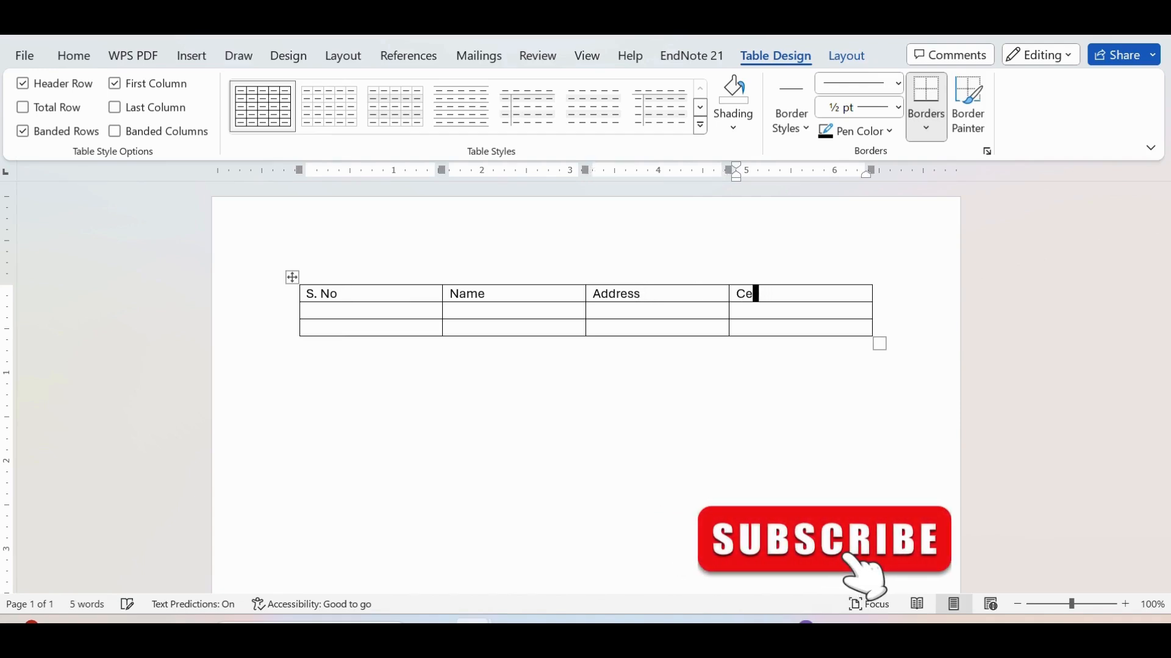
key("BackSpace")
key("BackSpace")
type("Email")
left_click(326, 426)
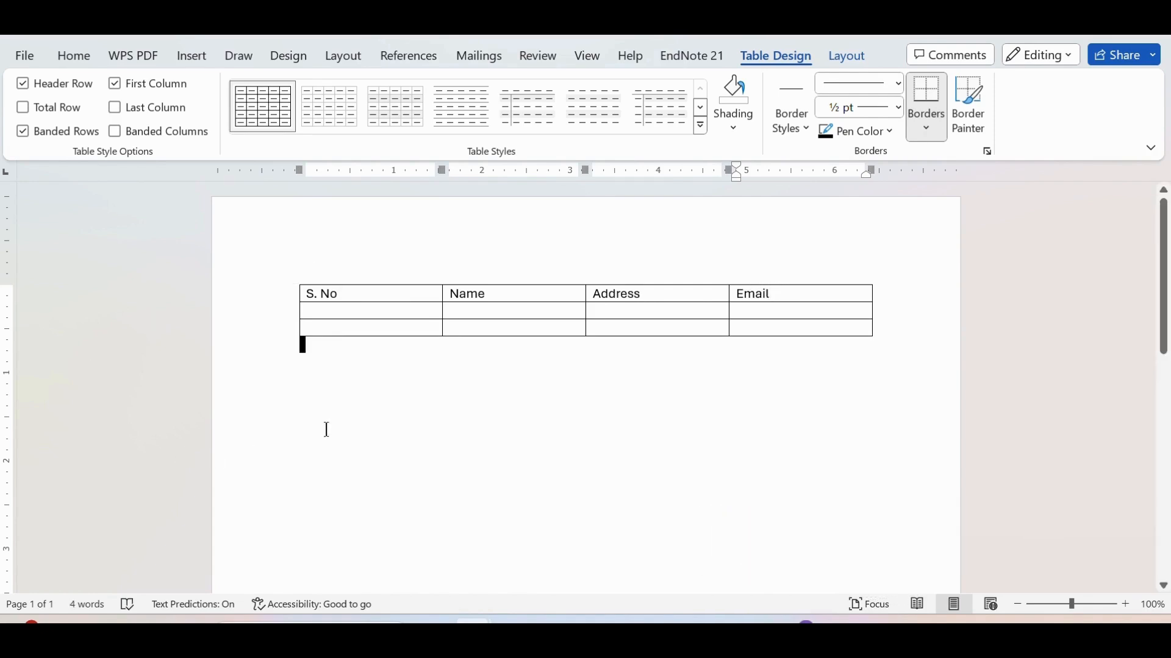
- Make the text of the table's entire header row bold
left_click(289, 301)
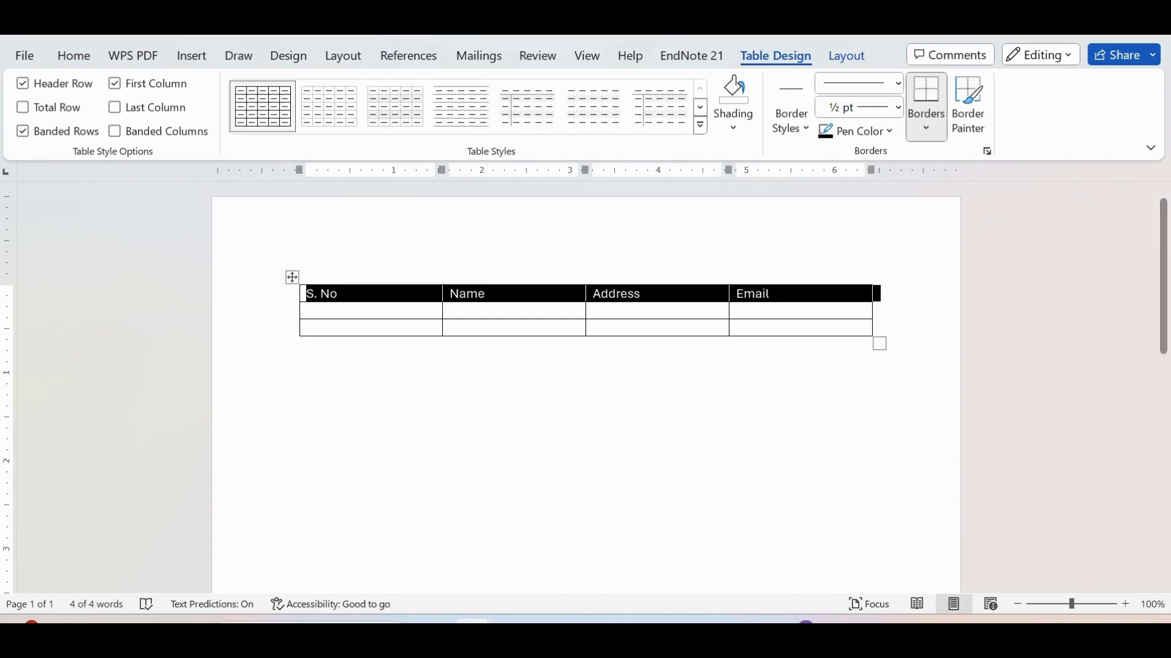
left_click(82, 56)
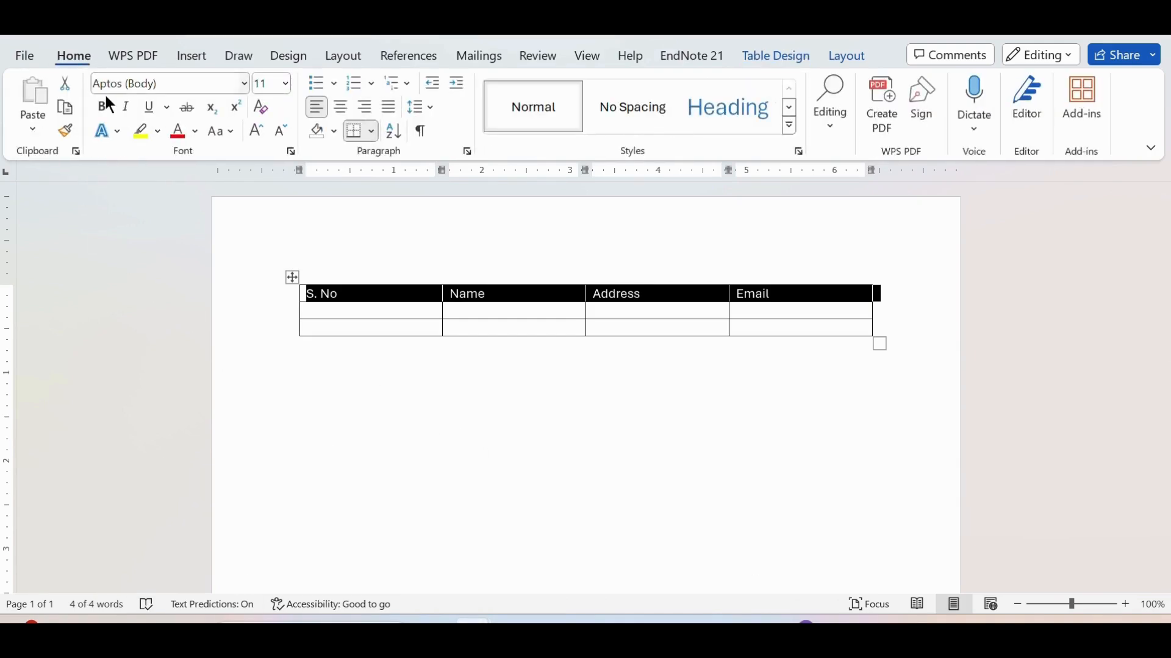
left_click(105, 108)
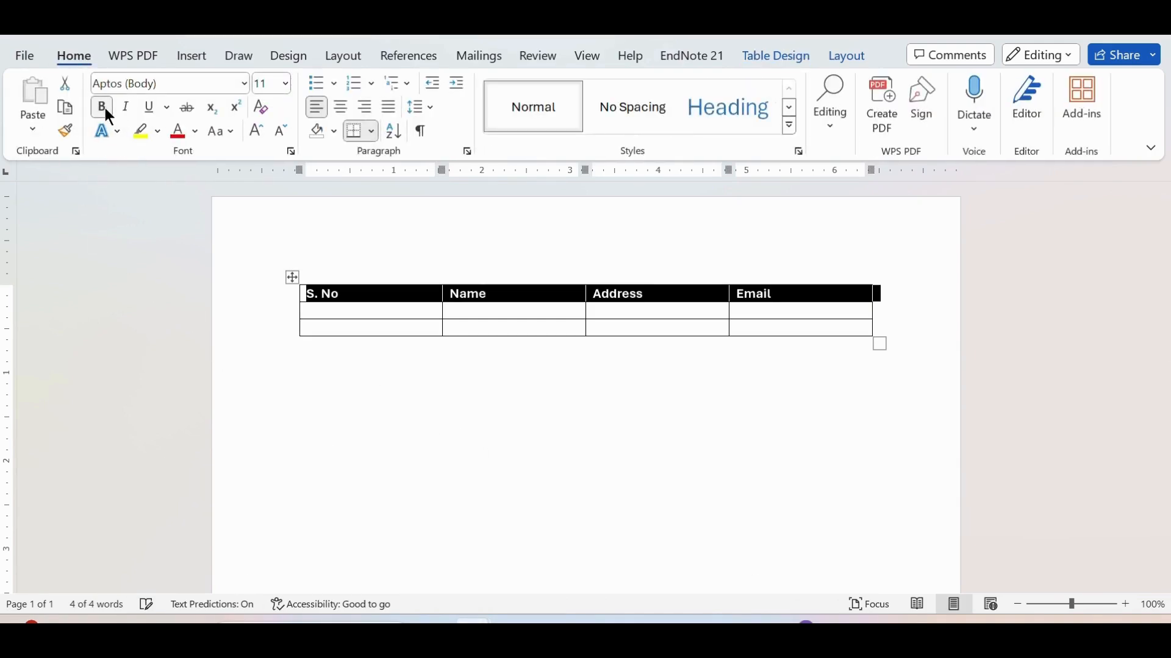
left_click(441, 422)
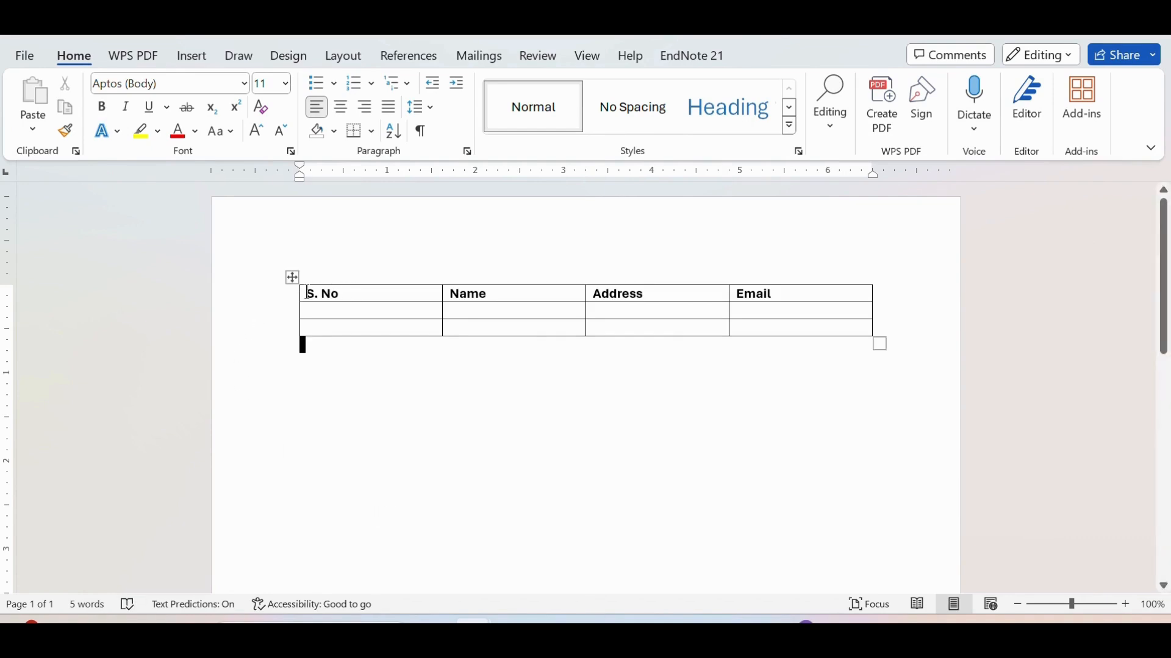
- Shade the table's header row with a 50% darker gray from the white theme colors
left_click(290, 301)
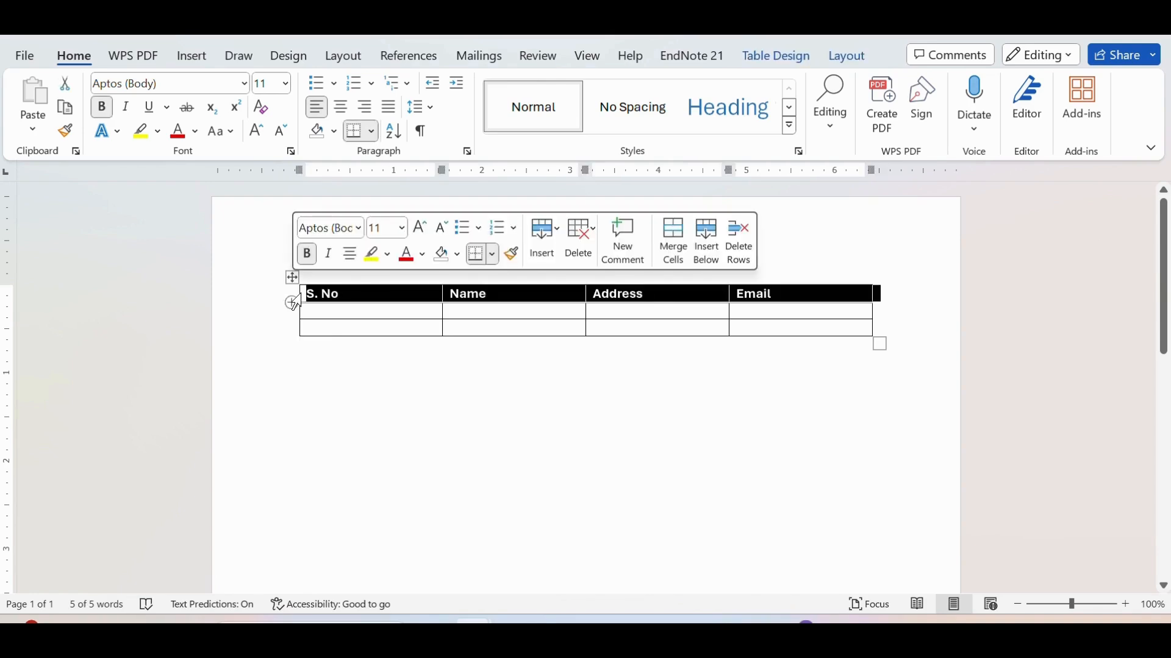
left_click(783, 61)
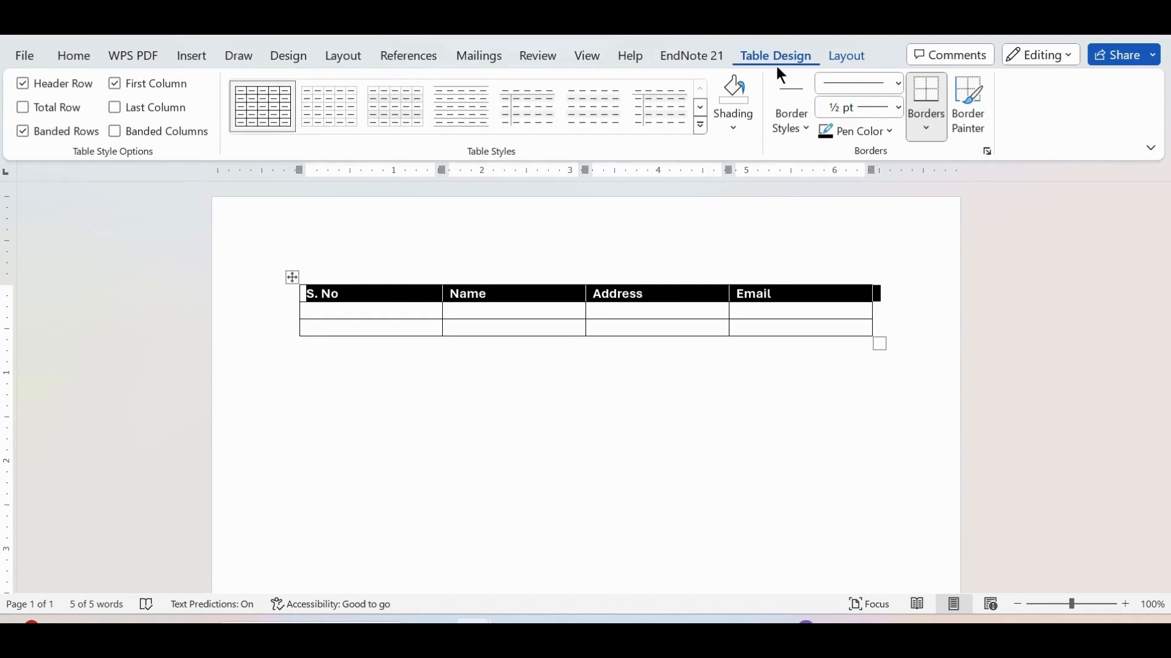
left_click(737, 118)
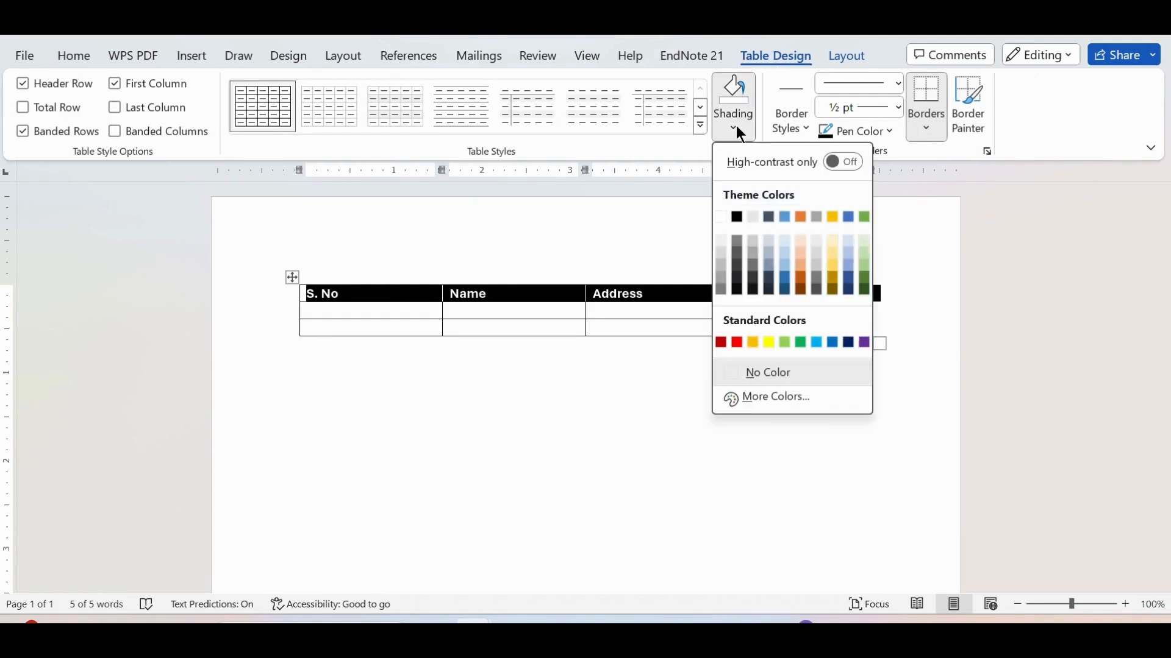
left_click(721, 290)
left_click(600, 403)
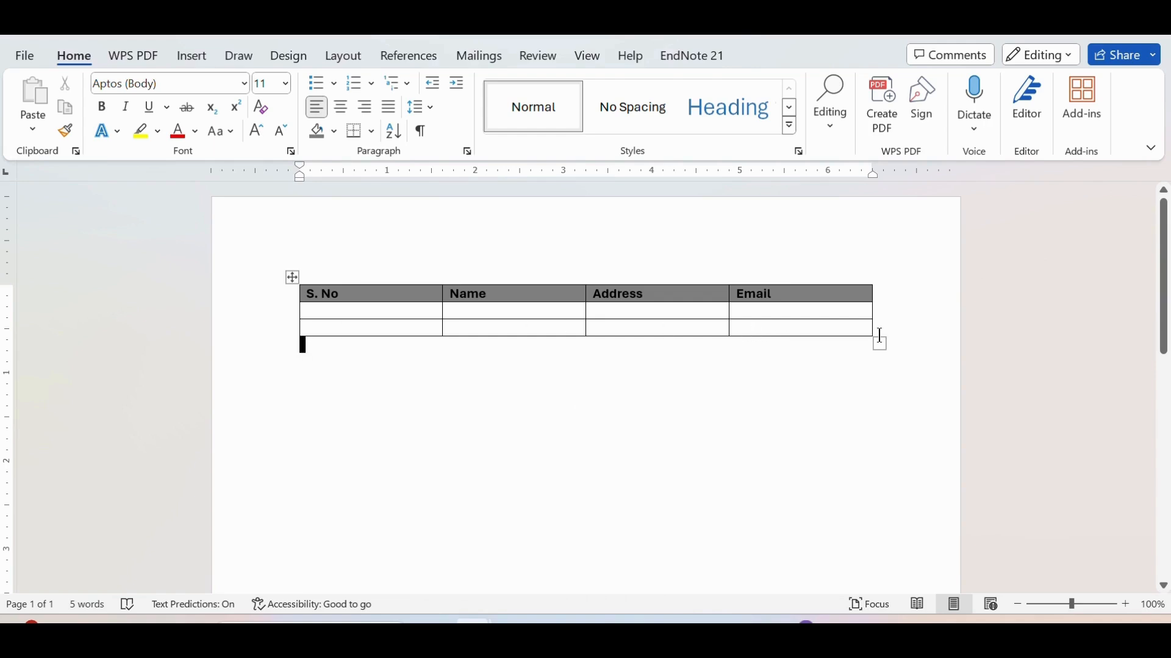
- Add three empty rows at the end of the table, each one from the last cell
left_click(772, 327)
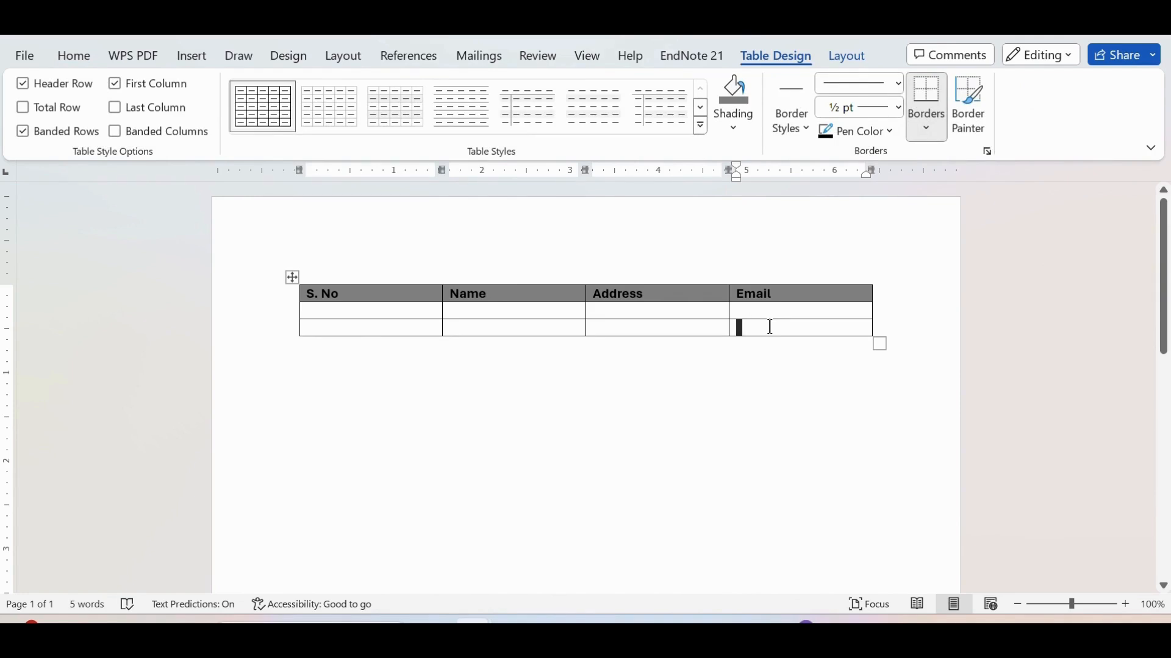
key("Tab")
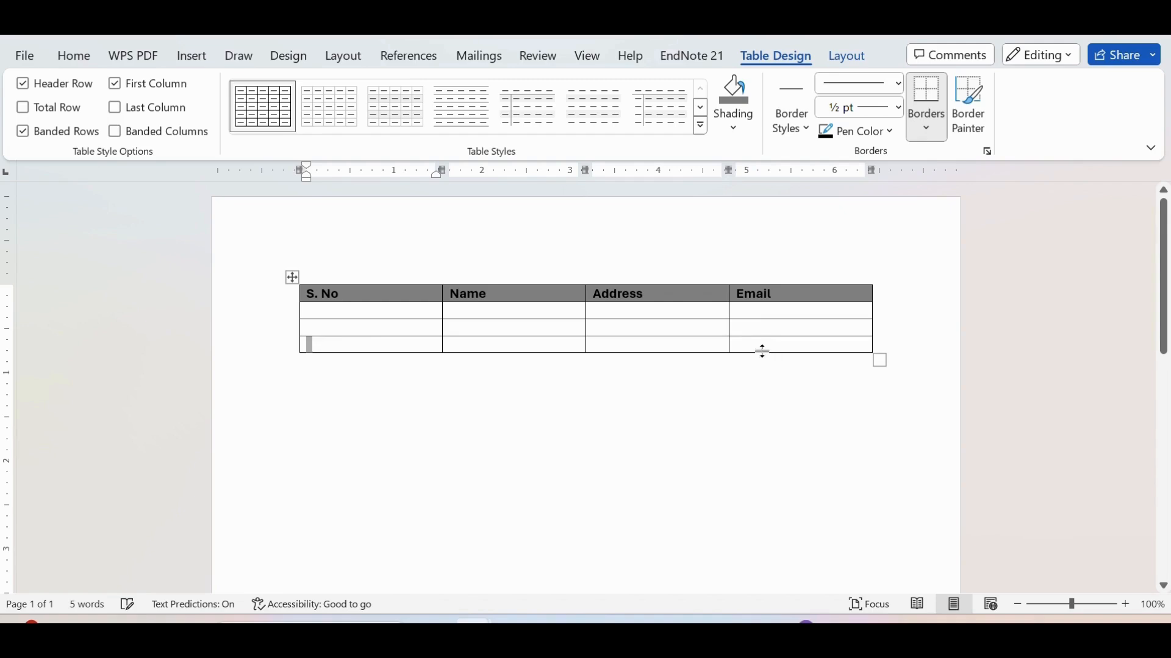
left_click(762, 344)
key("Tab")
left_click(760, 364)
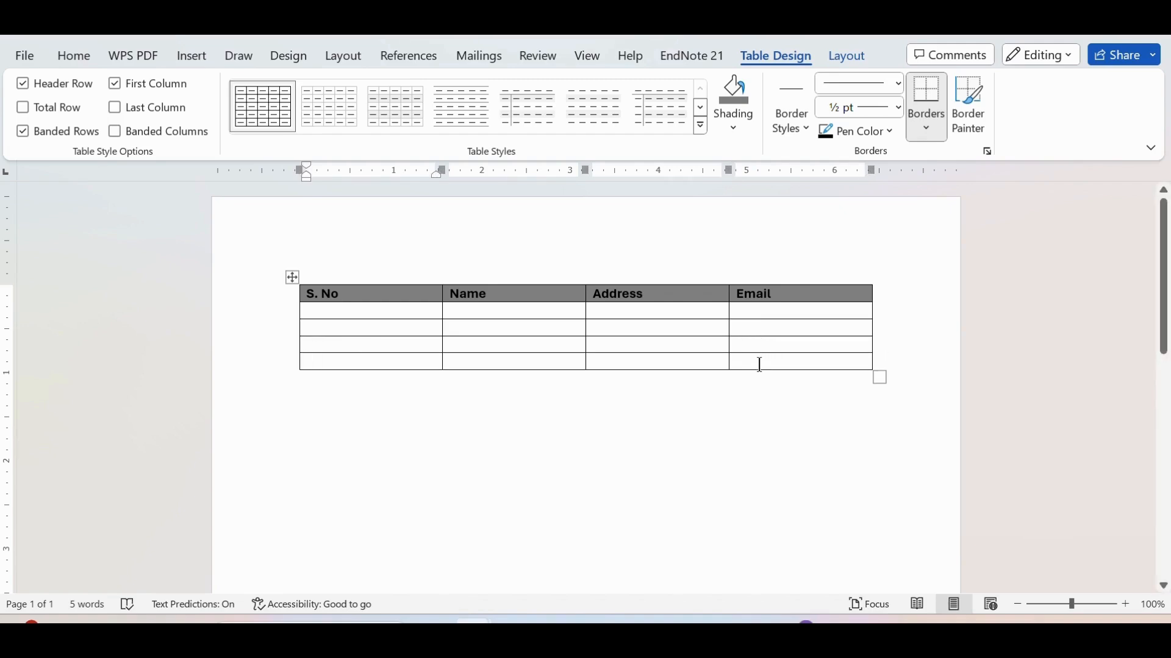
key("Tab")
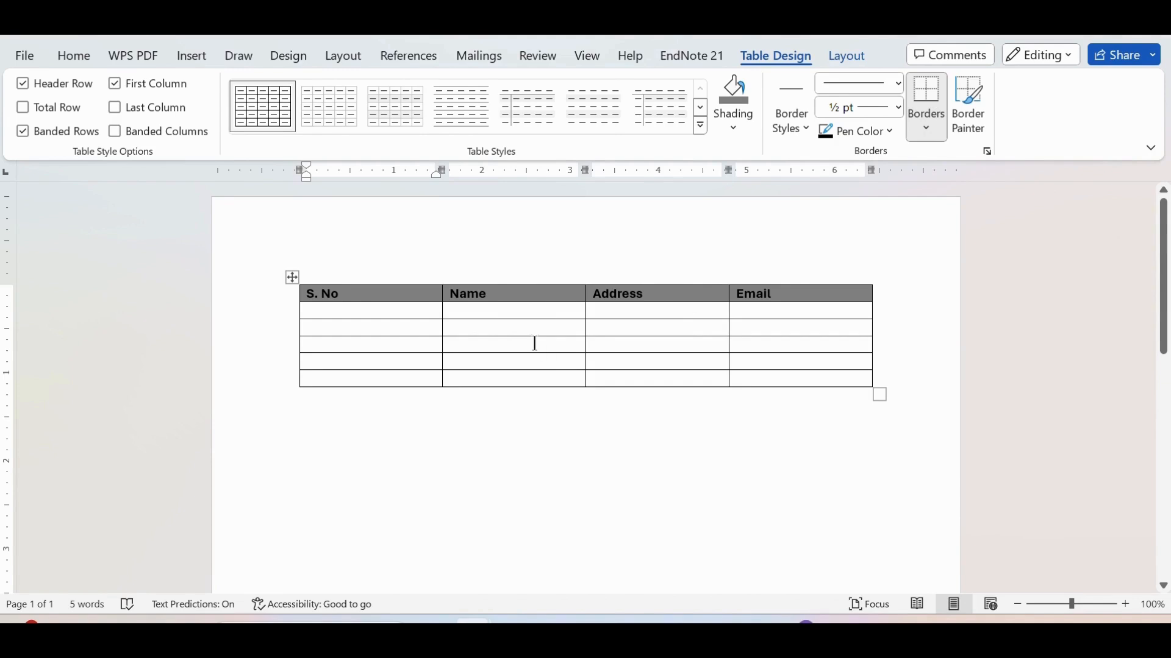
- Insert a column to the right of the Name column and give it the heading Father Name
left_click(539, 278)
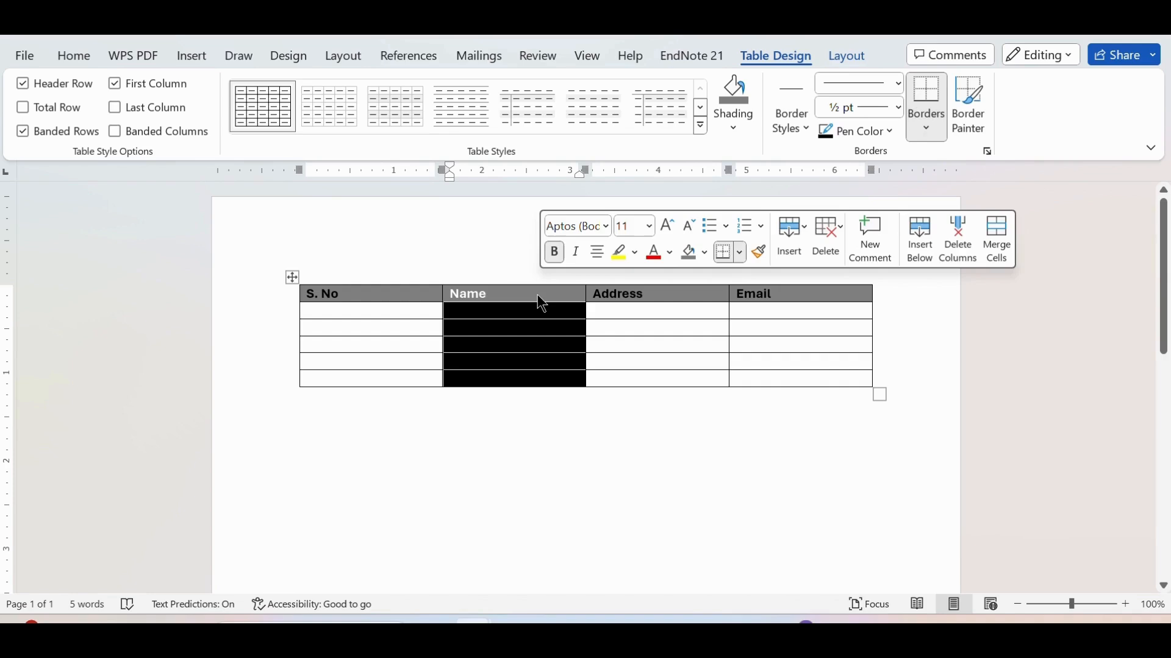
right_click(545, 305)
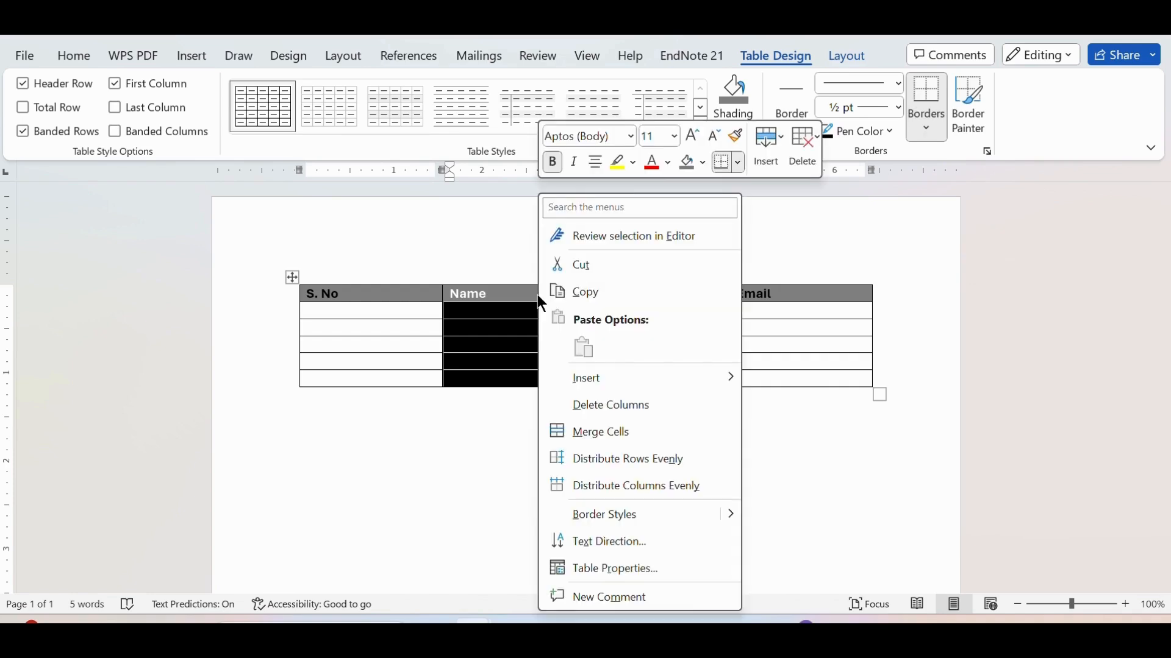
mouse_move(655, 378)
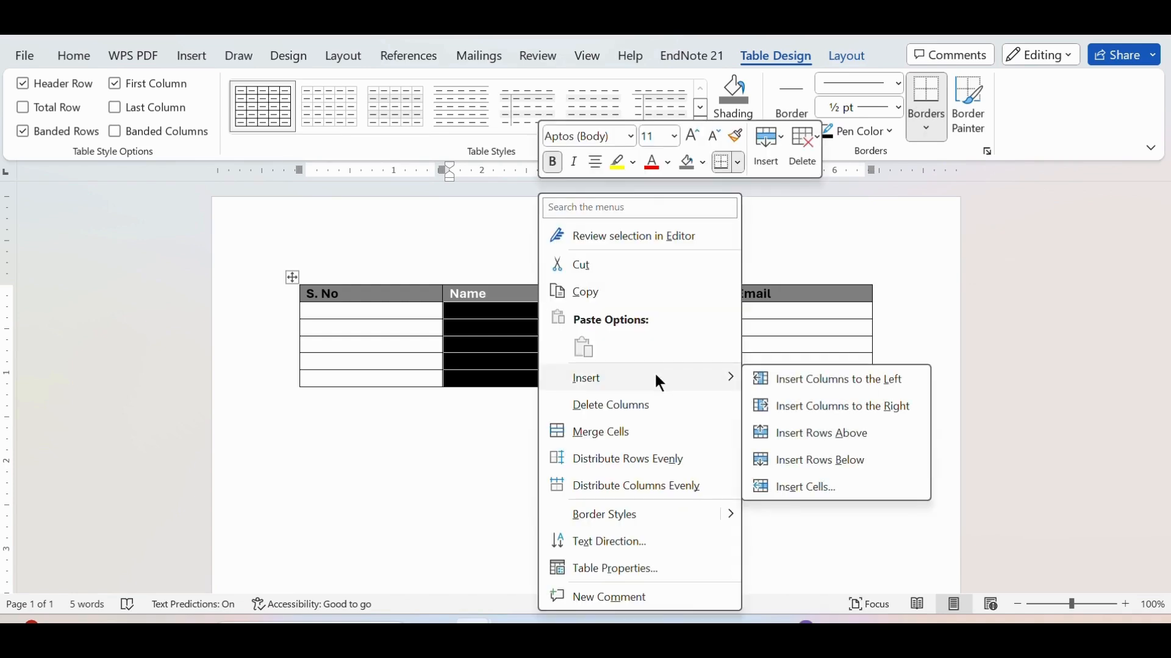
left_click(837, 408)
left_click(608, 334)
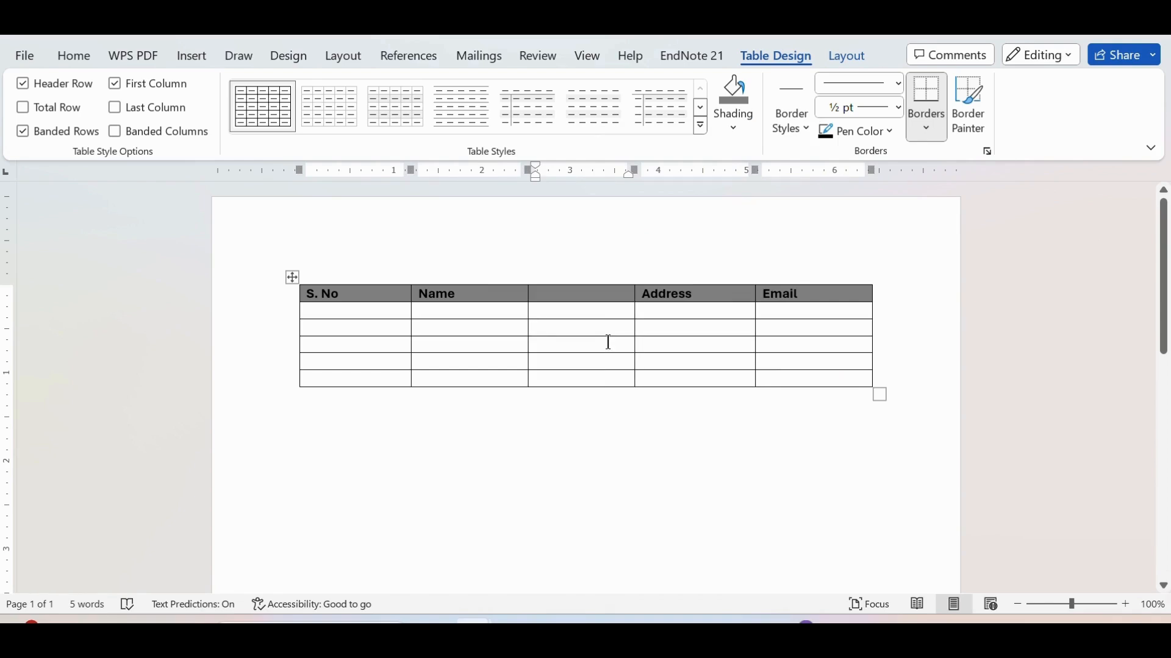
left_click(571, 304)
type("Father Name")
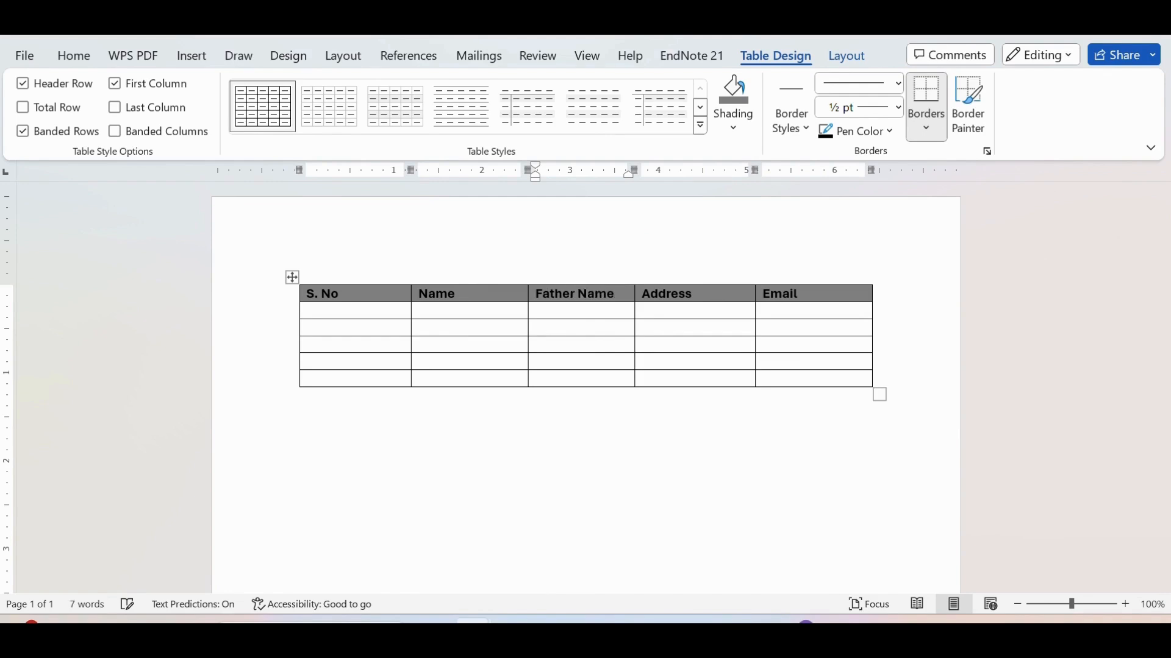
- Number the five rows below the S. No heading from 1 to 5
left_click(325, 309)
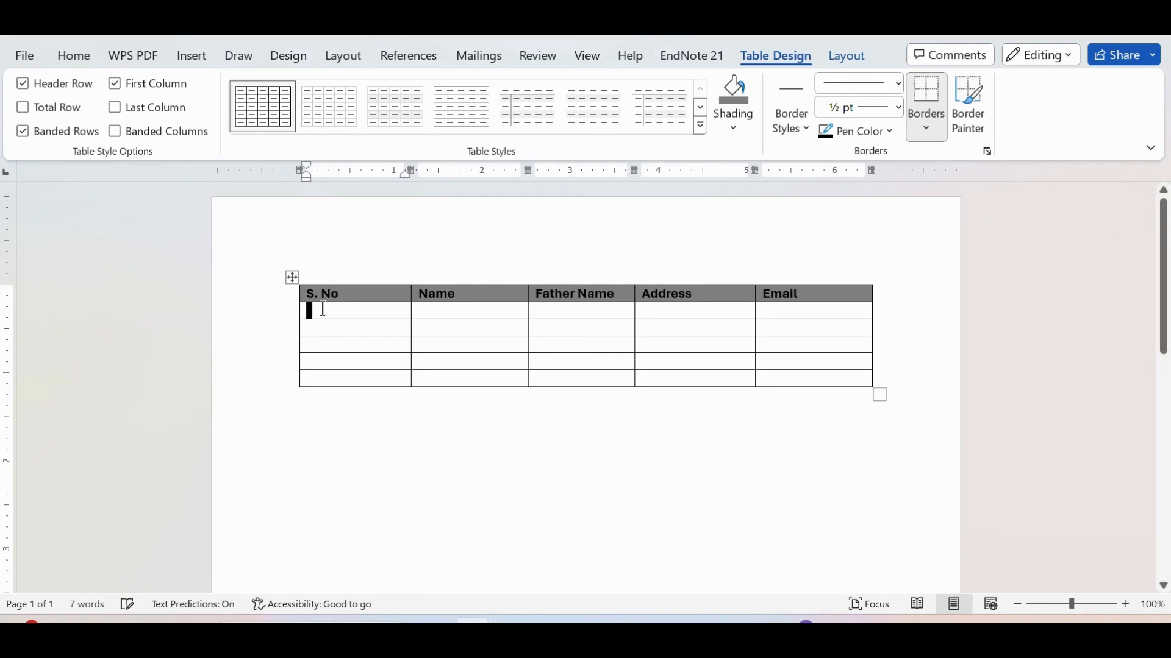
type("1")
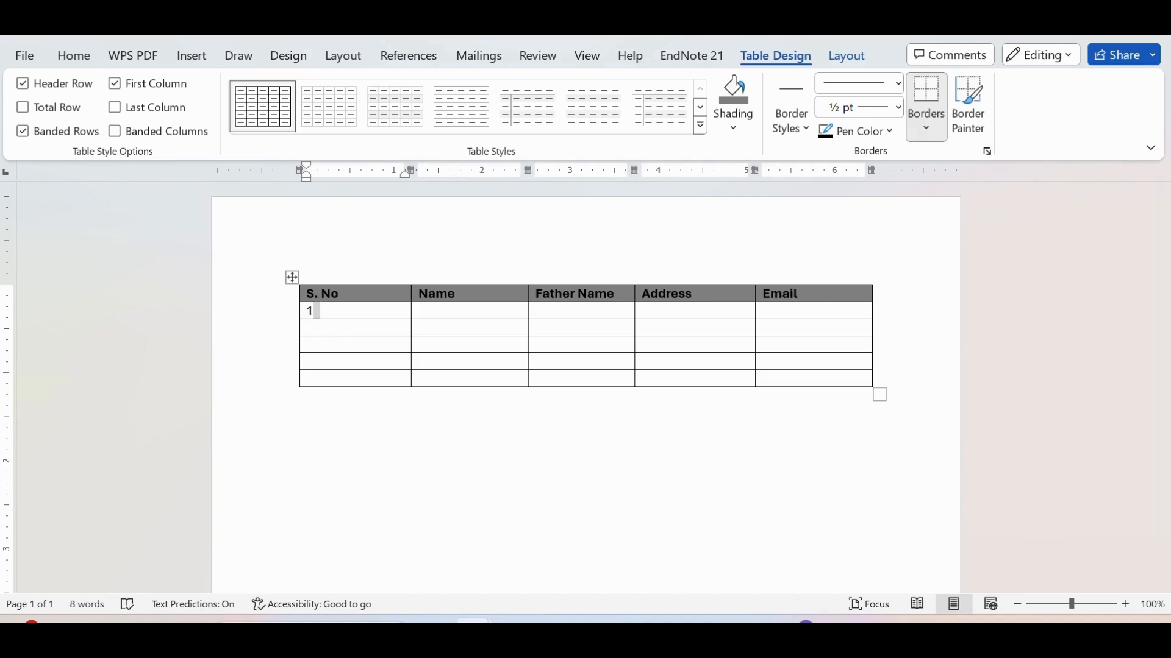
key("Down")
type("2")
key("Down")
type("3")
key("Down")
type("4")
key("Down")
type("5")
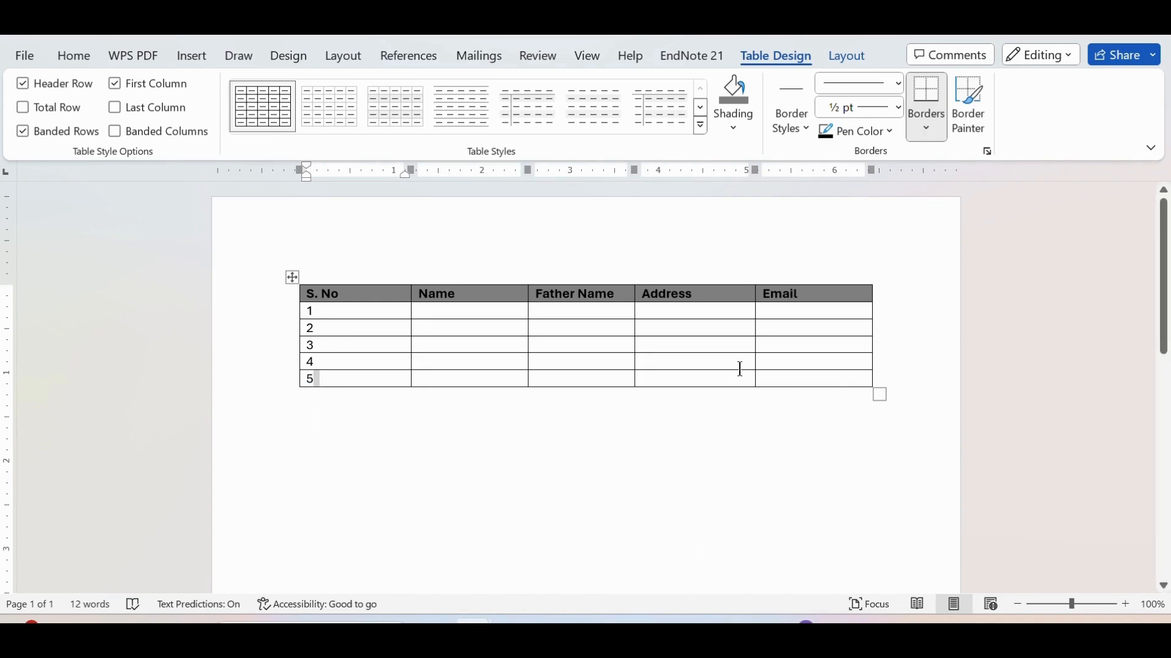
- Delete the Father Name column from the table
left_click(574, 278)
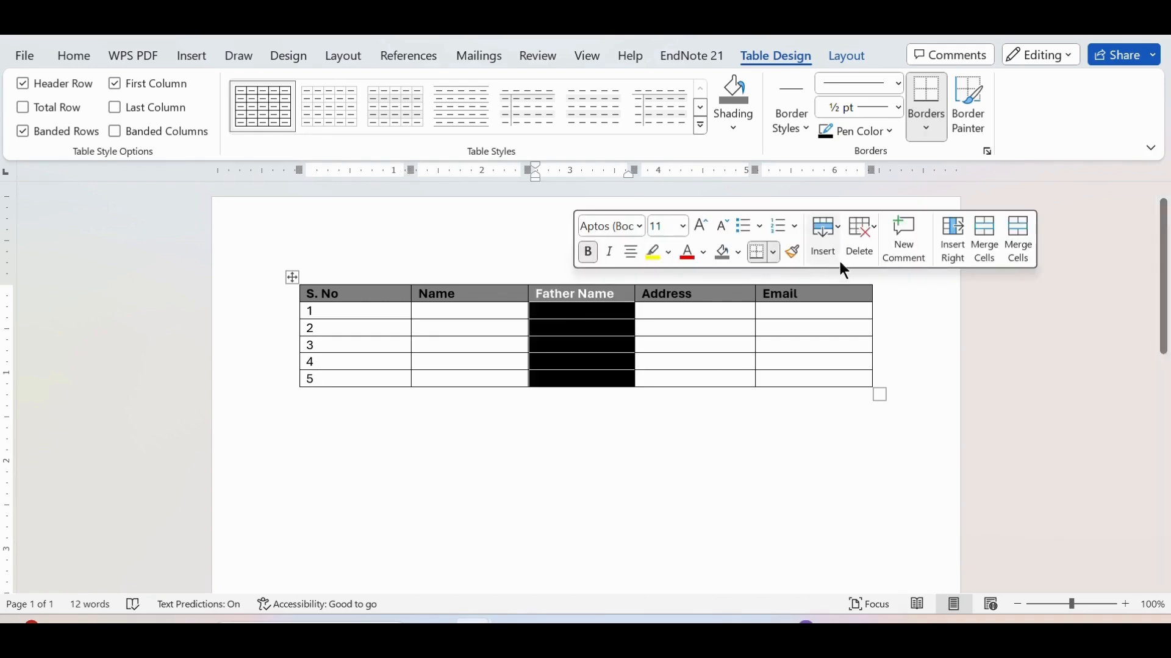
mouse_move(635, 293)
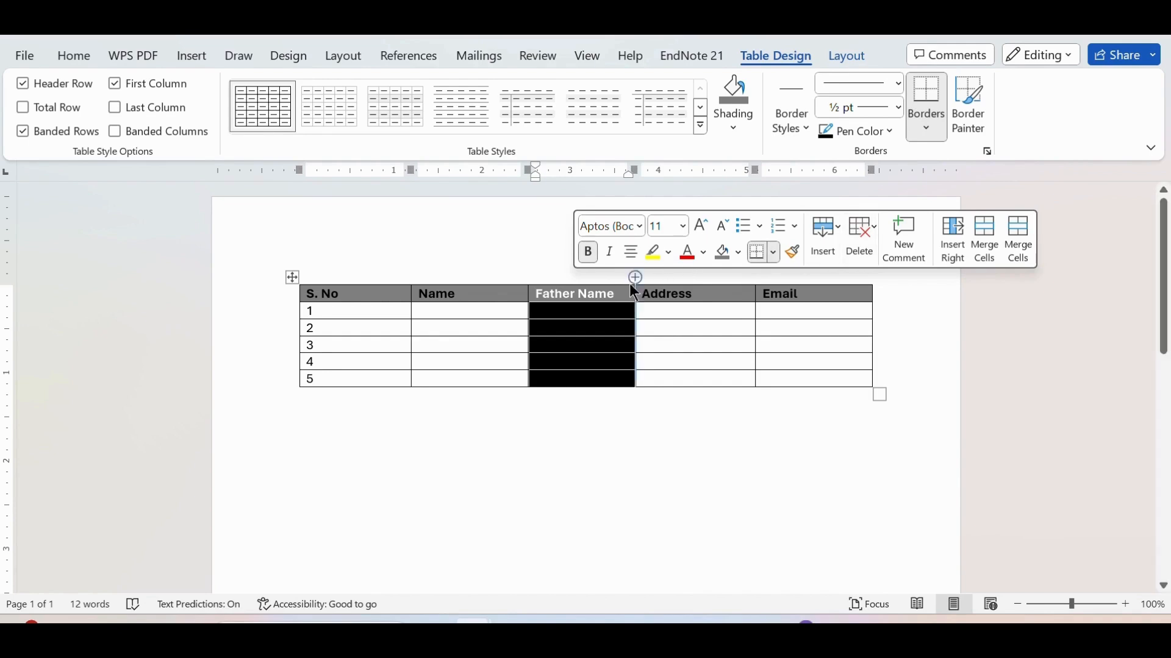
right_click(583, 297)
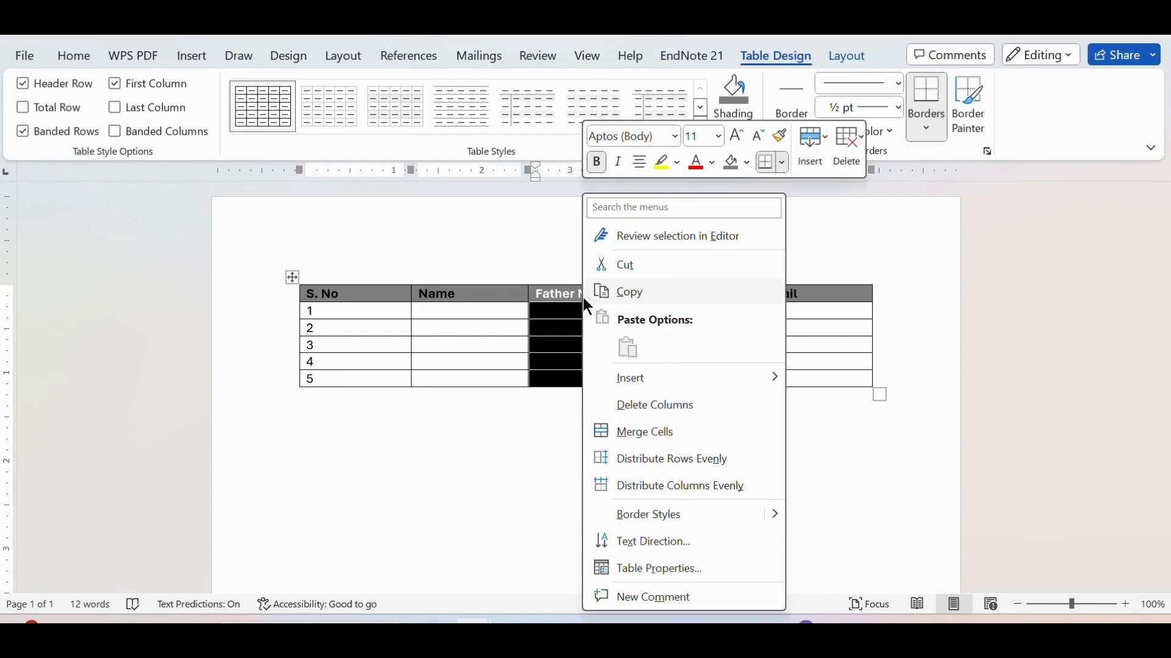
left_click(656, 408)
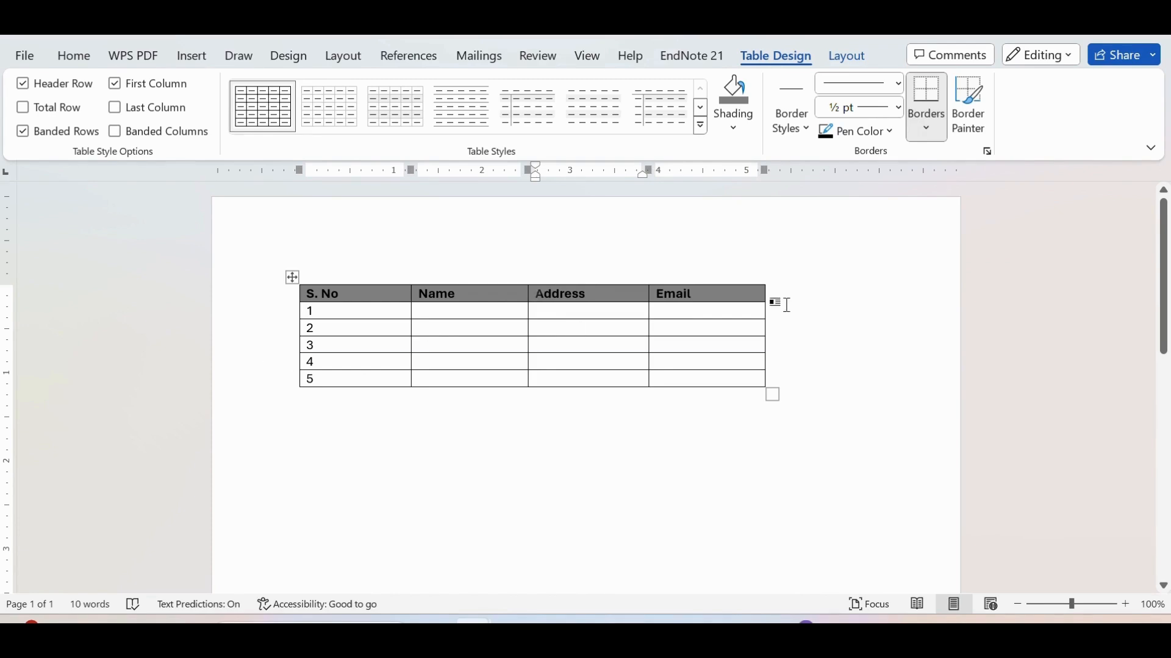
- Insert an empty column to the right of the S. No column
left_click(360, 277)
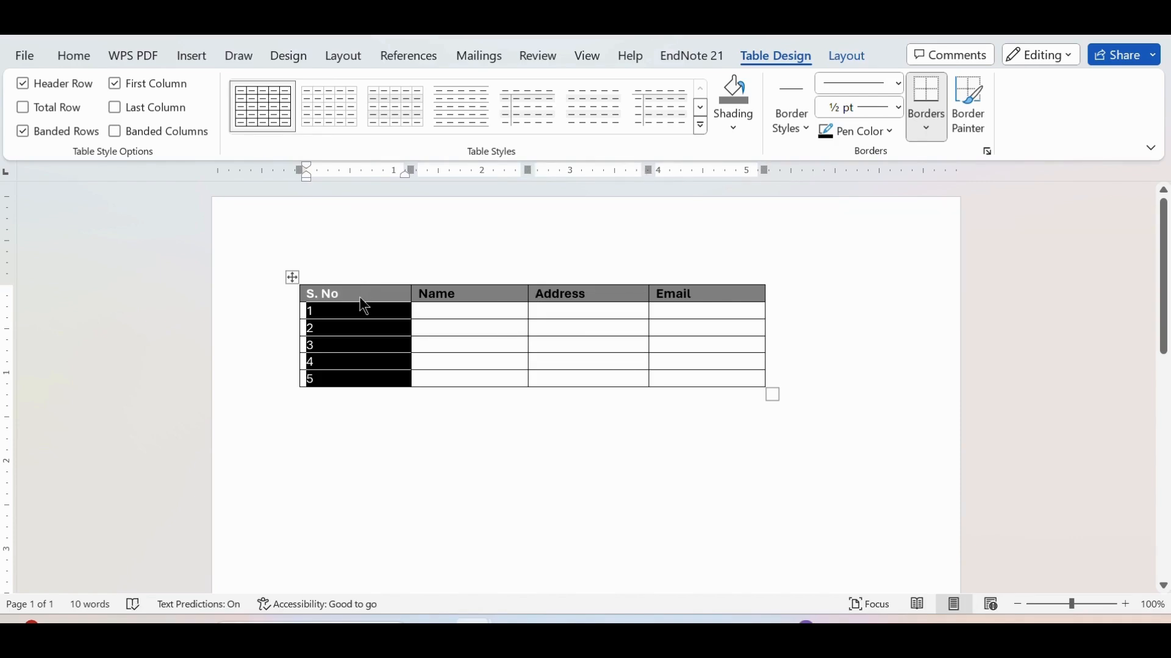
right_click(364, 306)
mouse_move(434, 379)
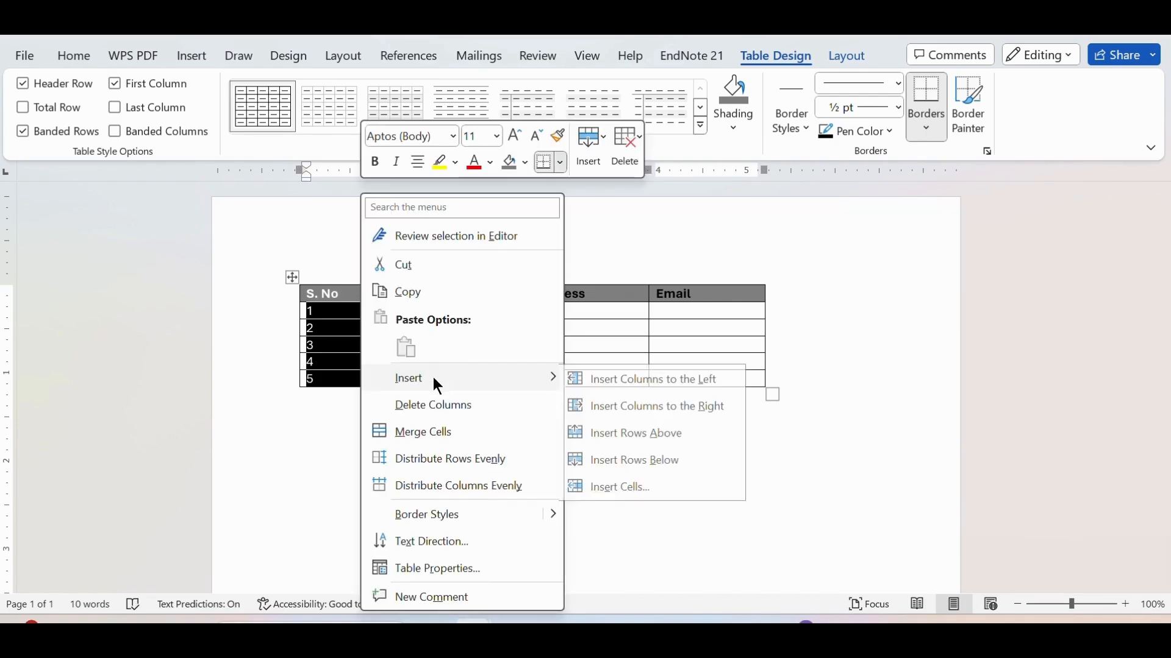
left_click(676, 409)
left_click(567, 345)
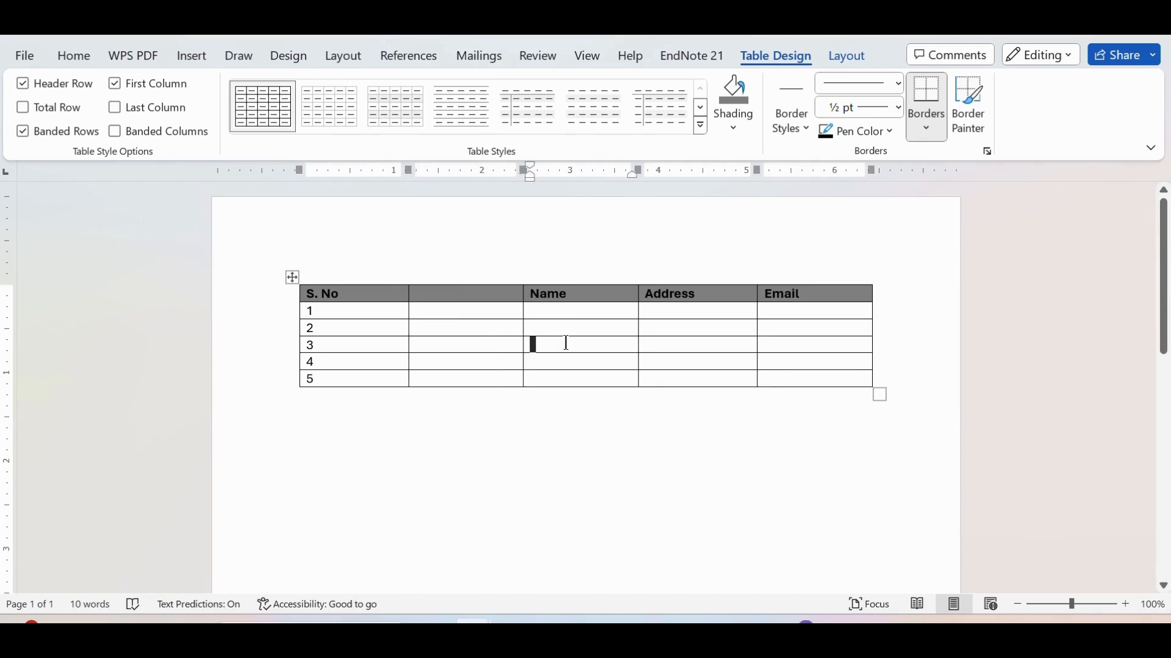
- Delete the empty column between the S. No and Name columns
left_click(477, 282)
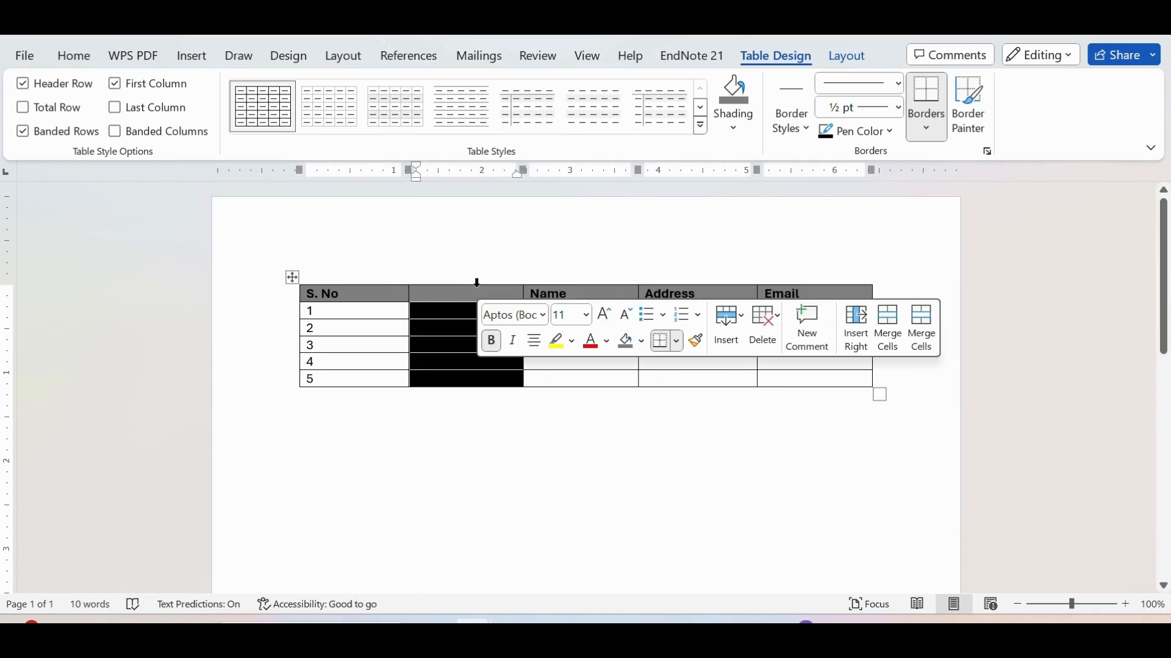
right_click(468, 296)
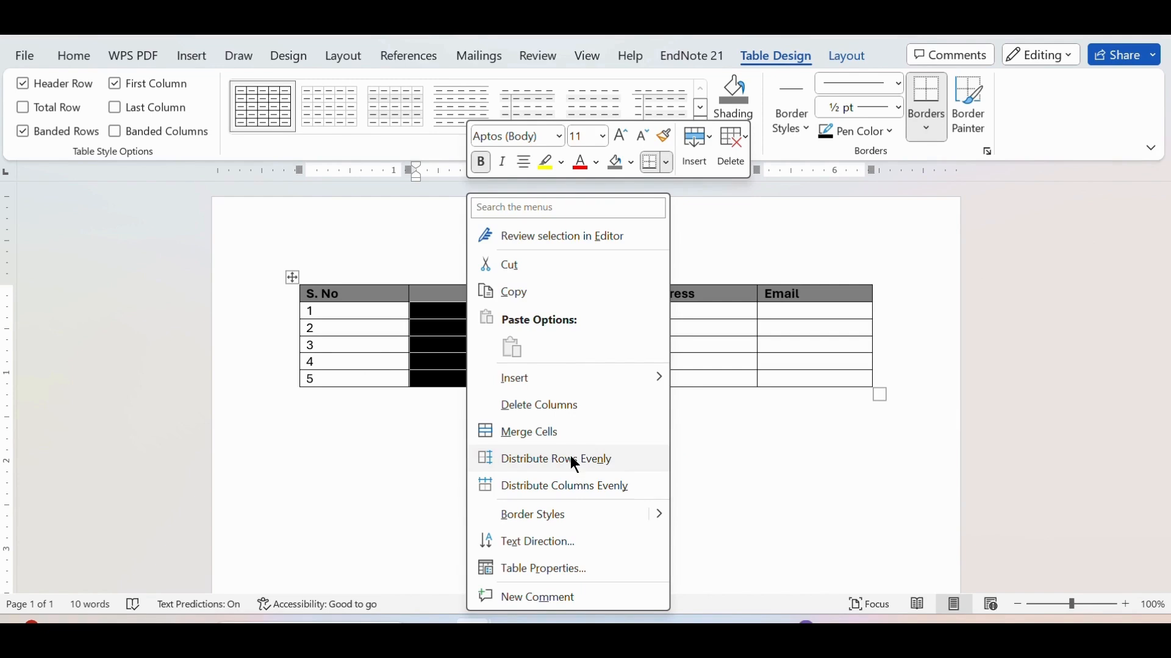
left_click(574, 410)
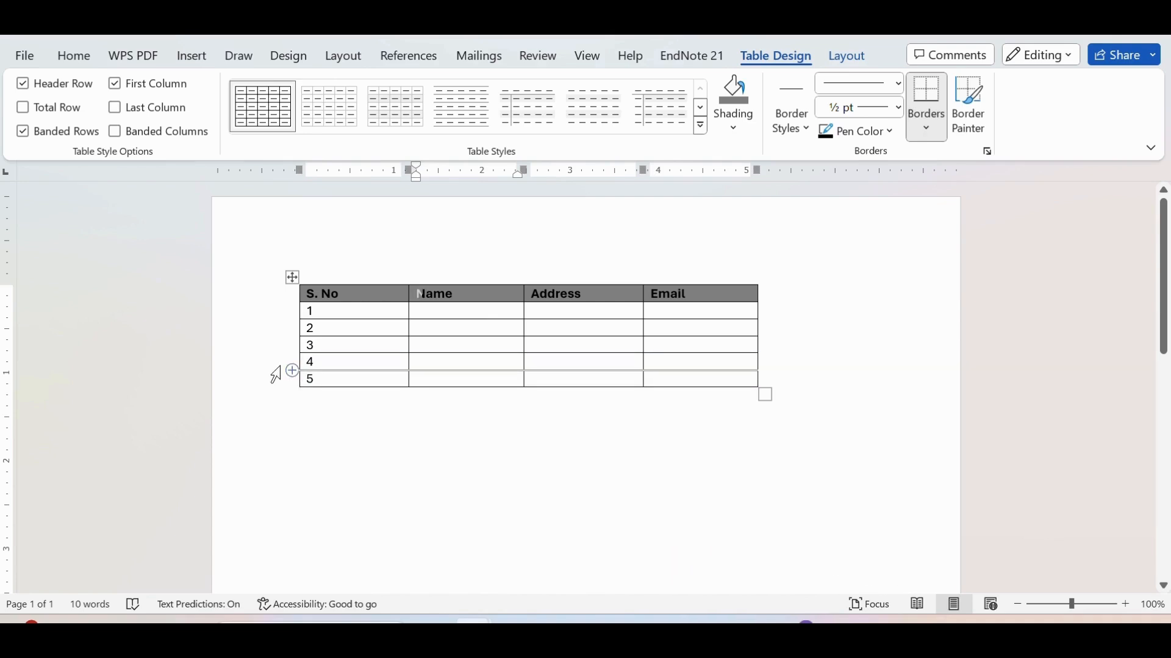
- Insert an empty row below the row numbered 4
left_click(273, 373)
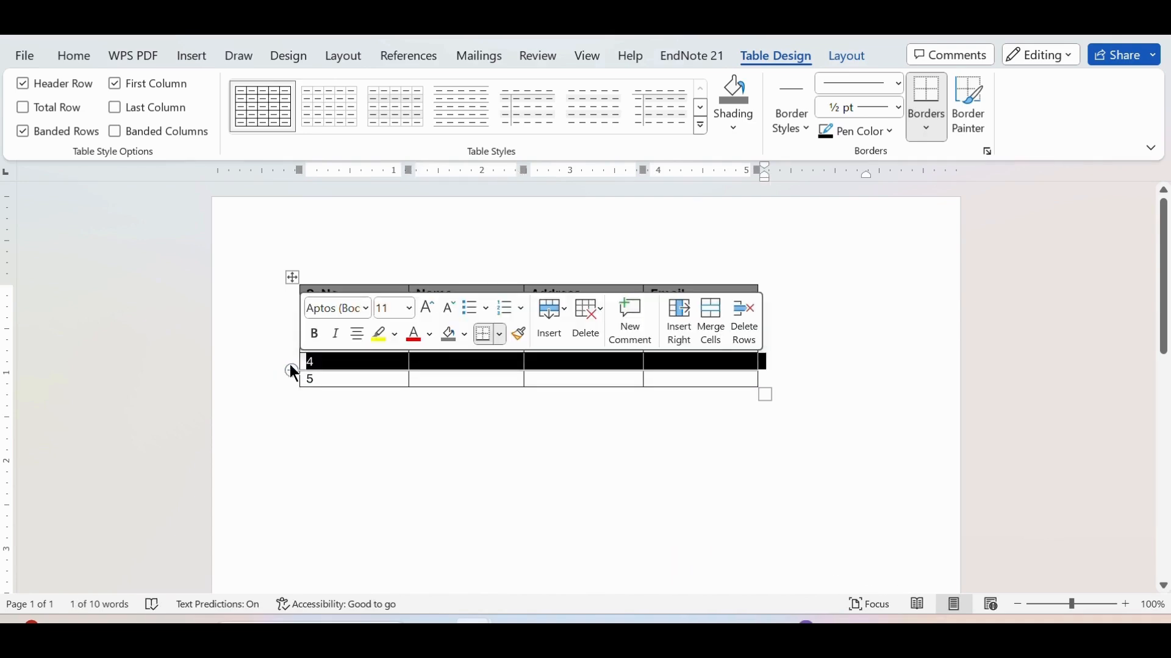
right_click(339, 366)
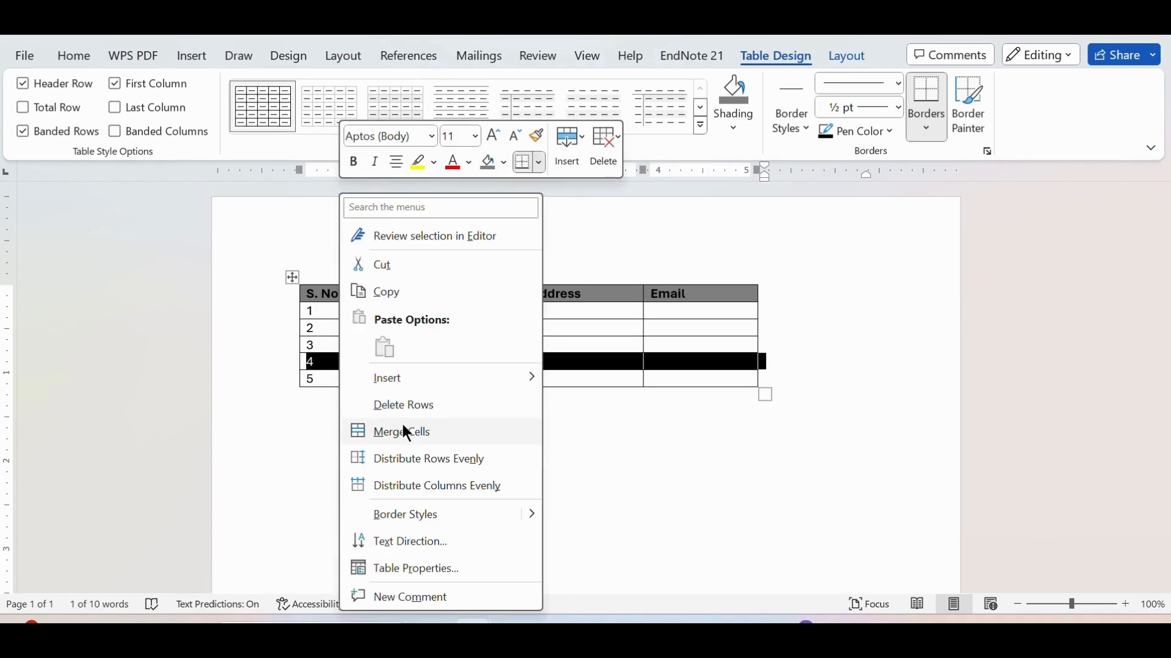
mouse_move(420, 379)
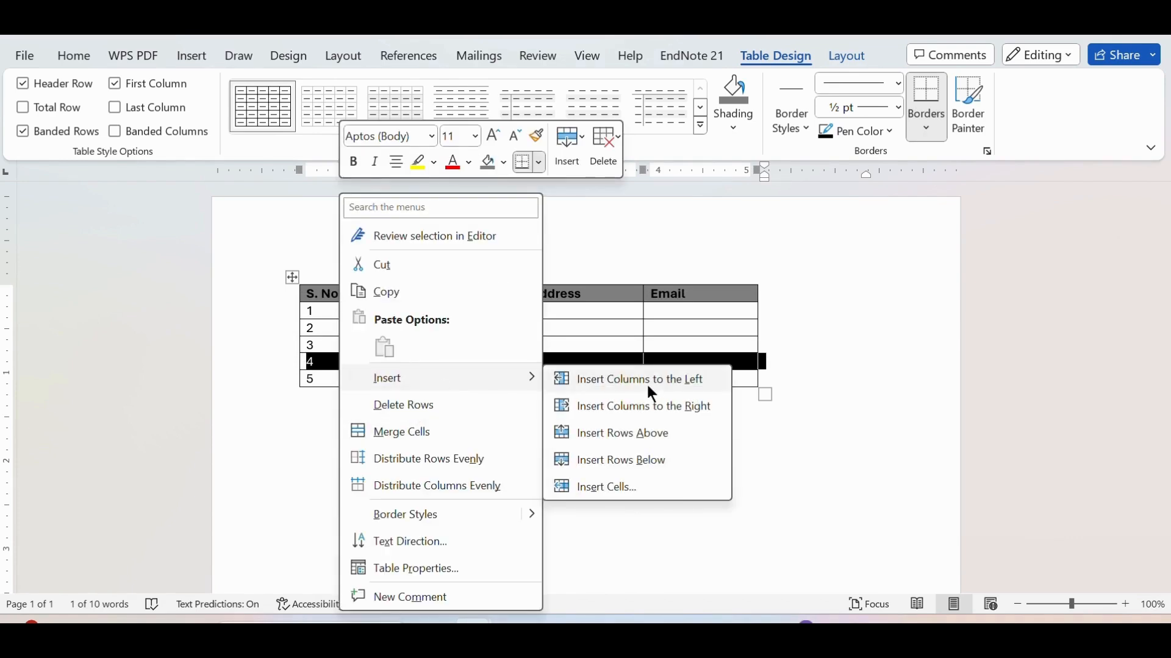
left_click(632, 467)
left_click(378, 447)
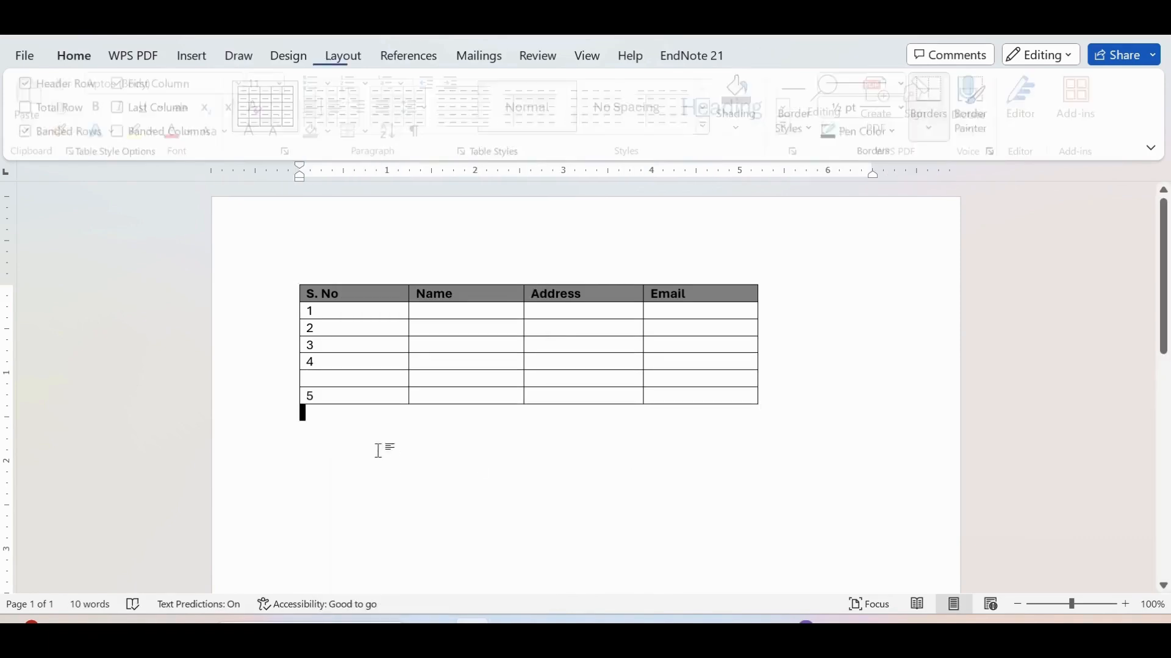
- Number the new row 5 in the S. No column and renumber the last row as 6
left_click(322, 378)
type("5")
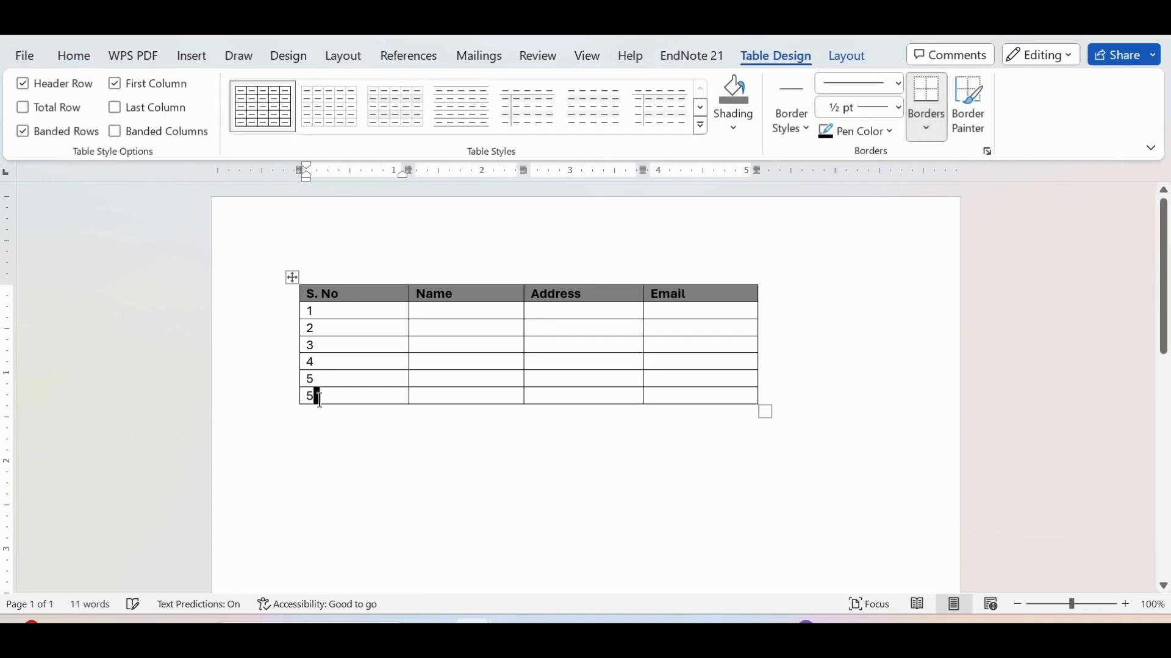
double_click(319, 399)
type("6")
left_click(810, 275)
left_click(843, 388)
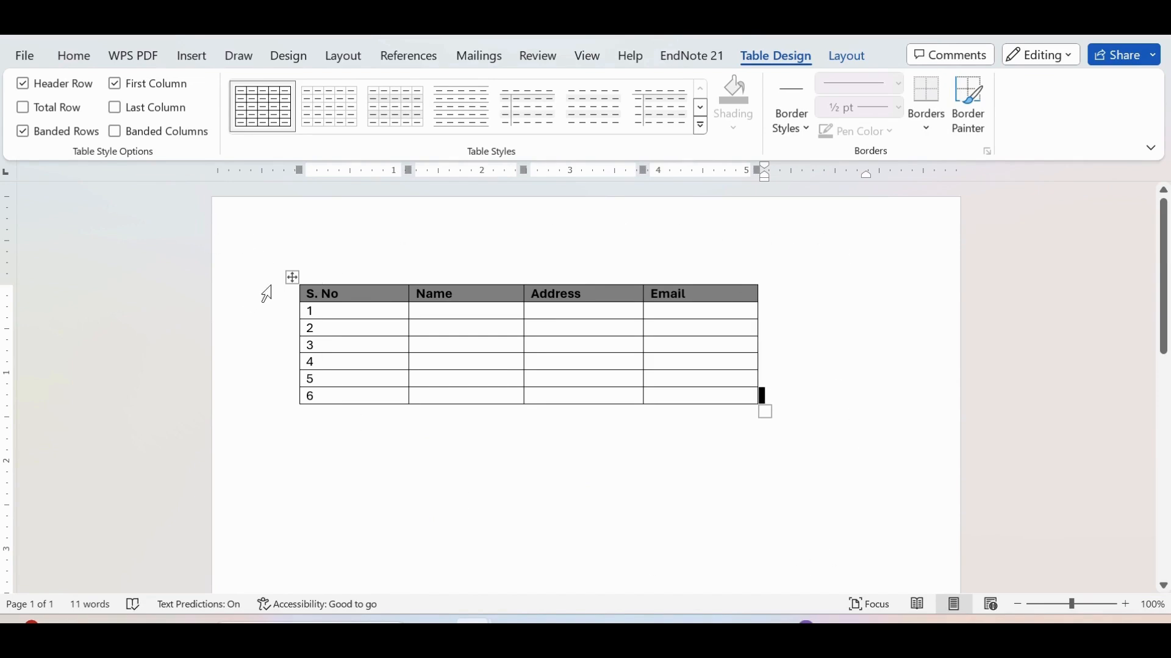
- Preview several table styles on the whole table and apply the plain gray grid style with a thicker line under the header
left_click(293, 277)
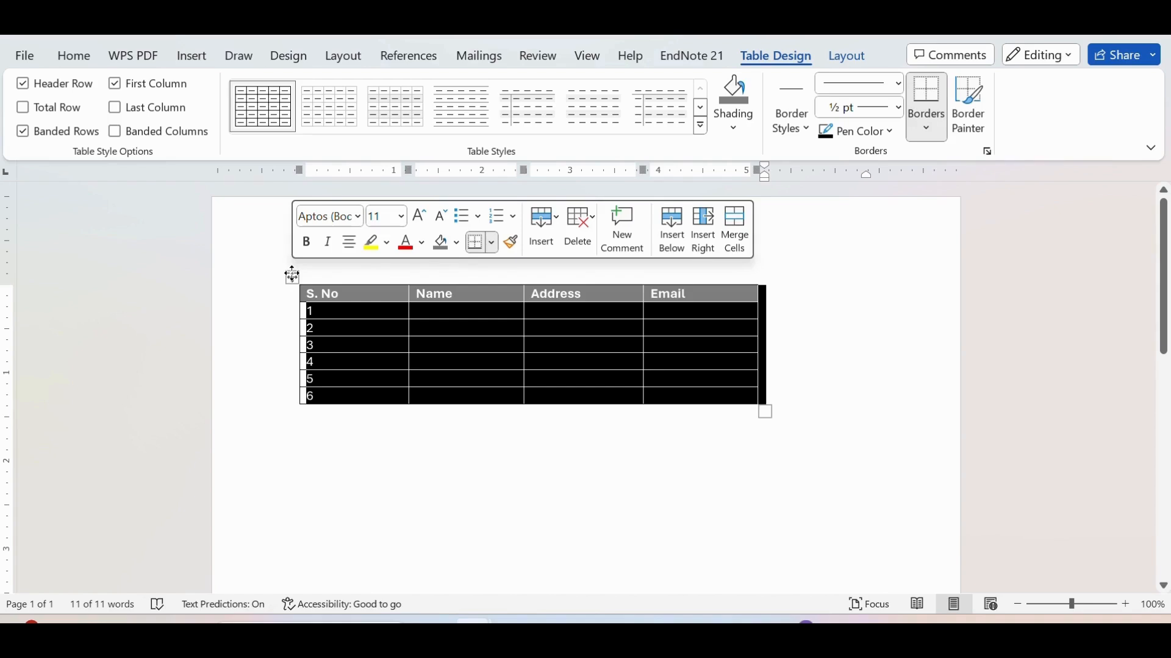
left_click(702, 108)
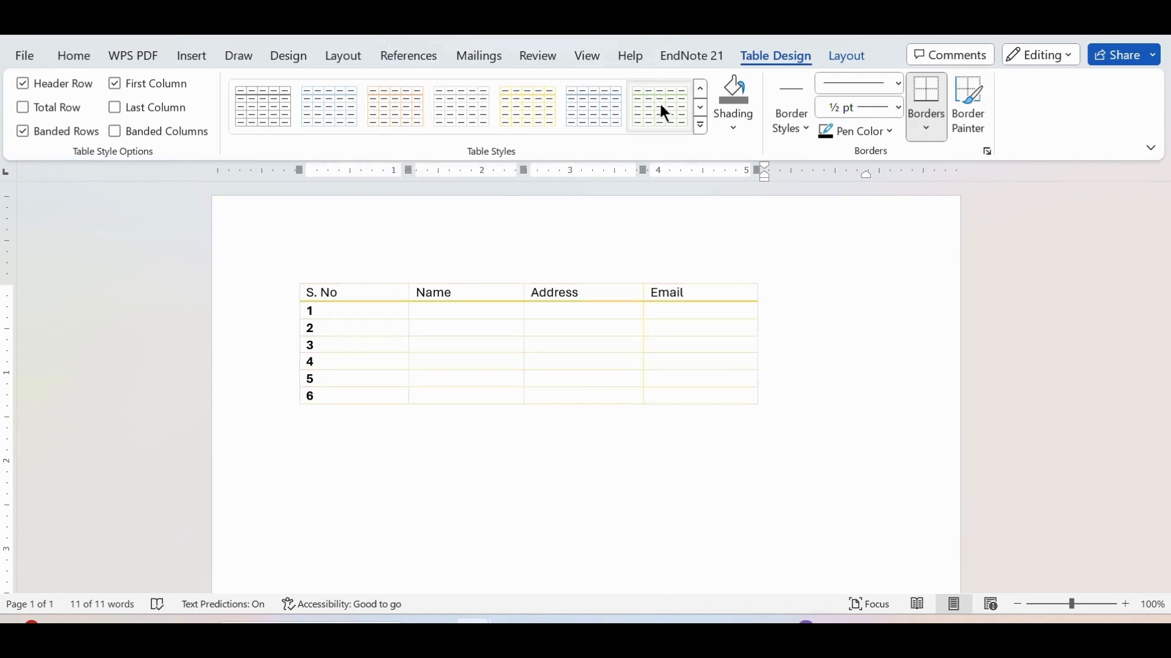
left_click(701, 107)
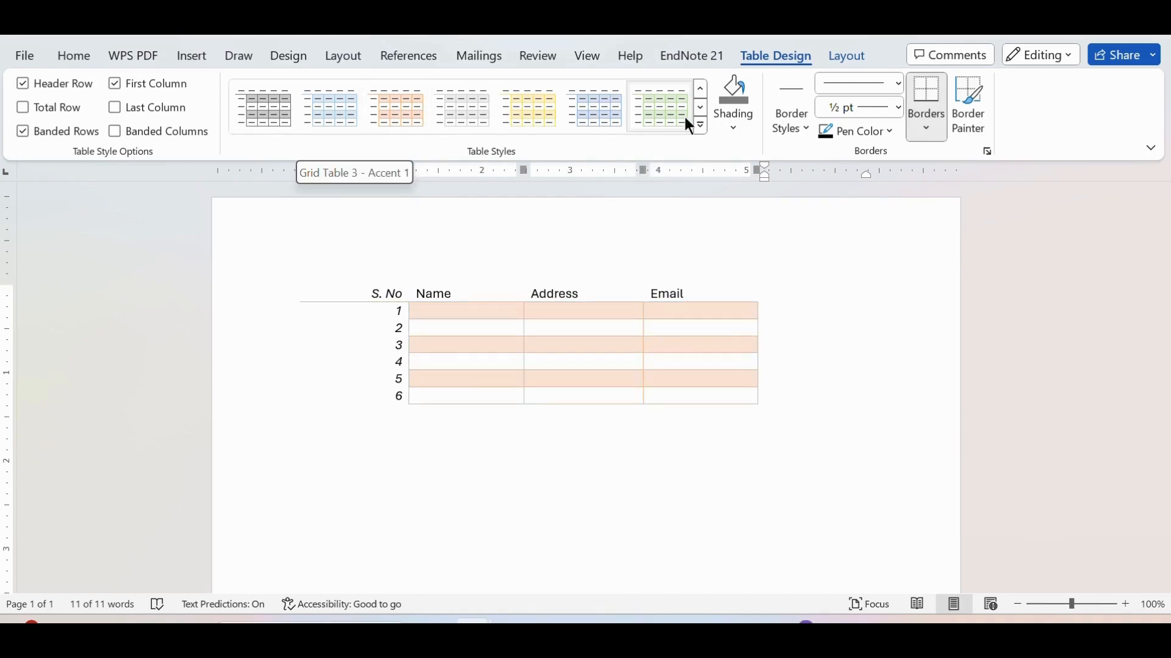
left_click(704, 108)
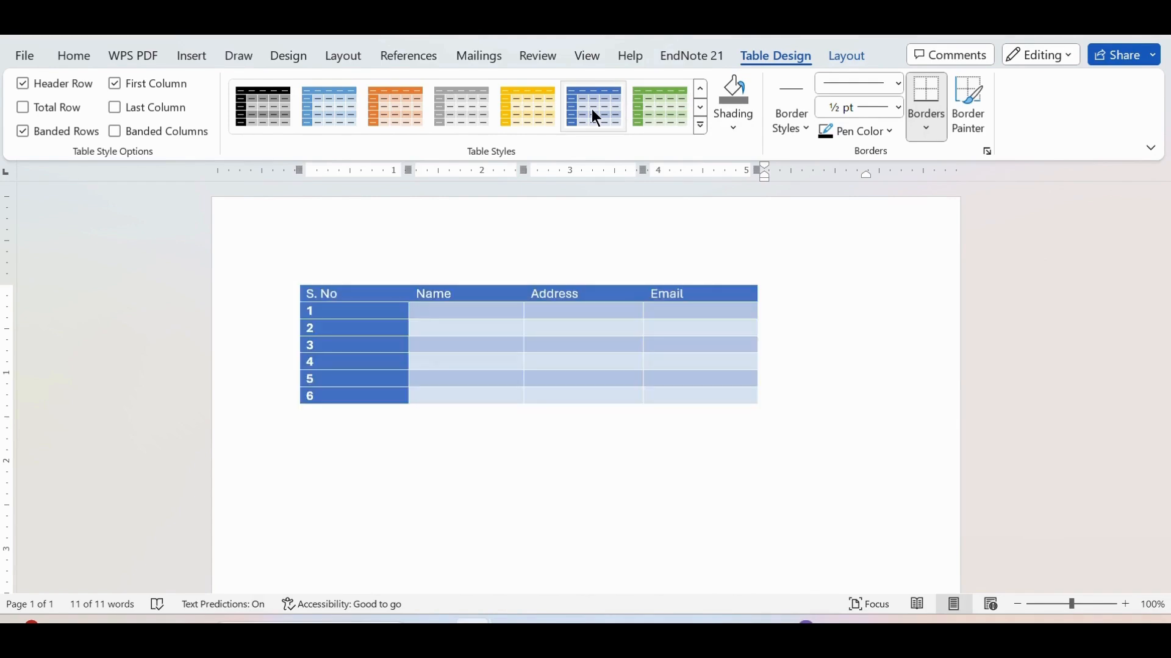
left_click(700, 93)
left_click(698, 95)
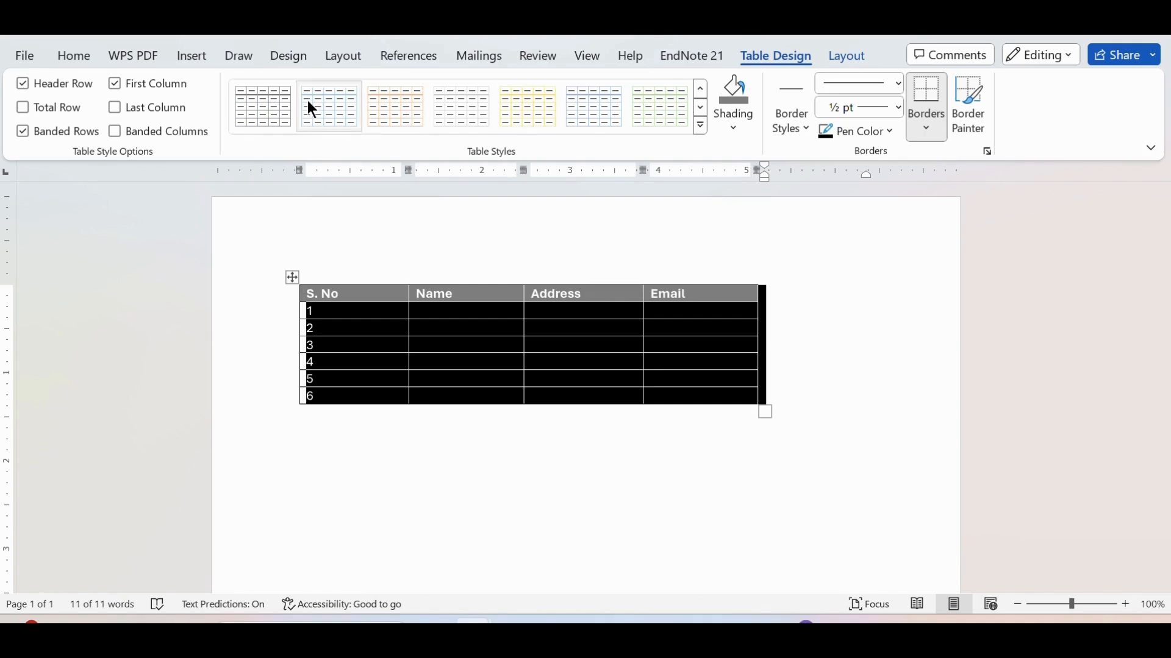
left_click(274, 105)
left_click(836, 339)
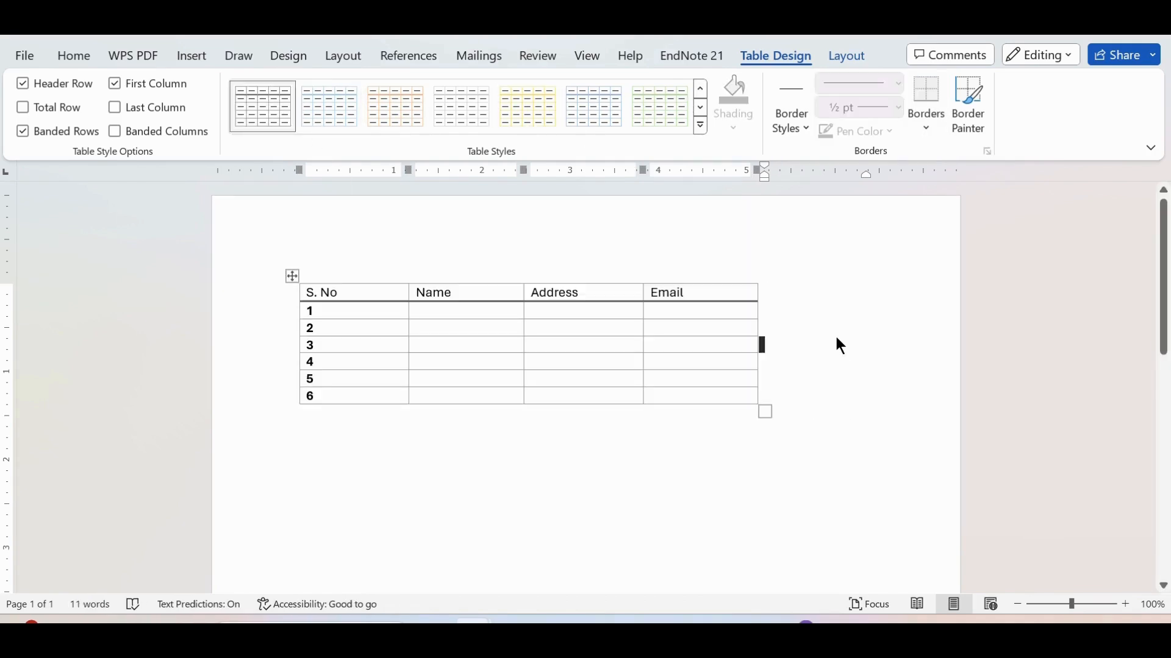
- Apply a top border to the whole selected table
left_click(690, 467)
left_click(292, 277)
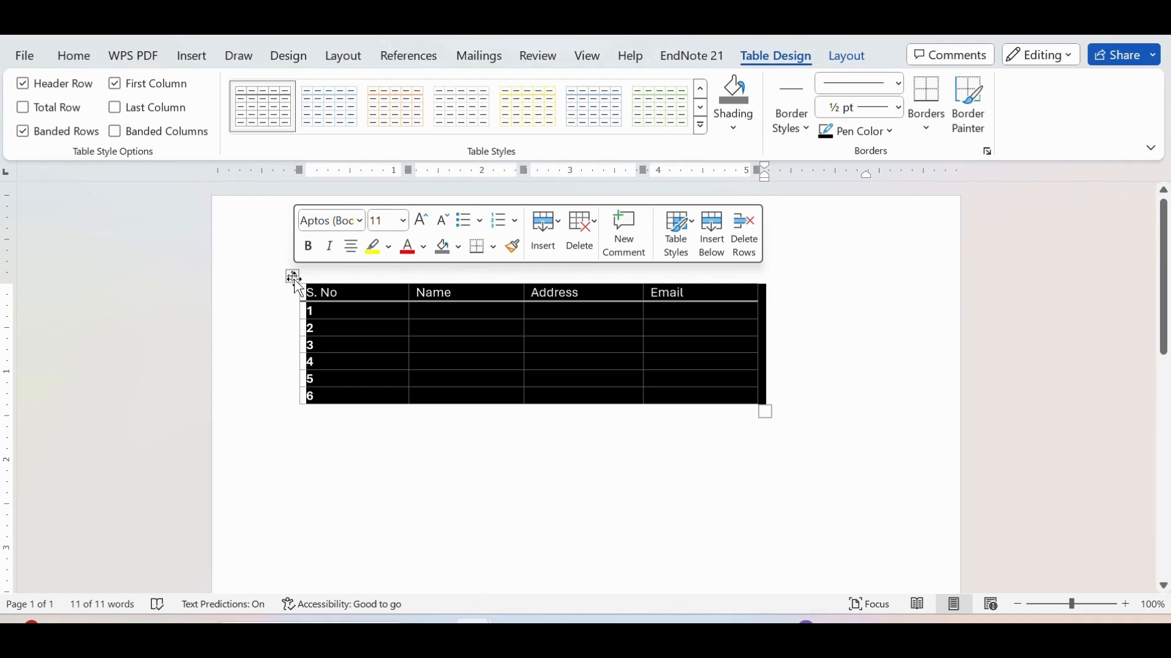
left_click(926, 124)
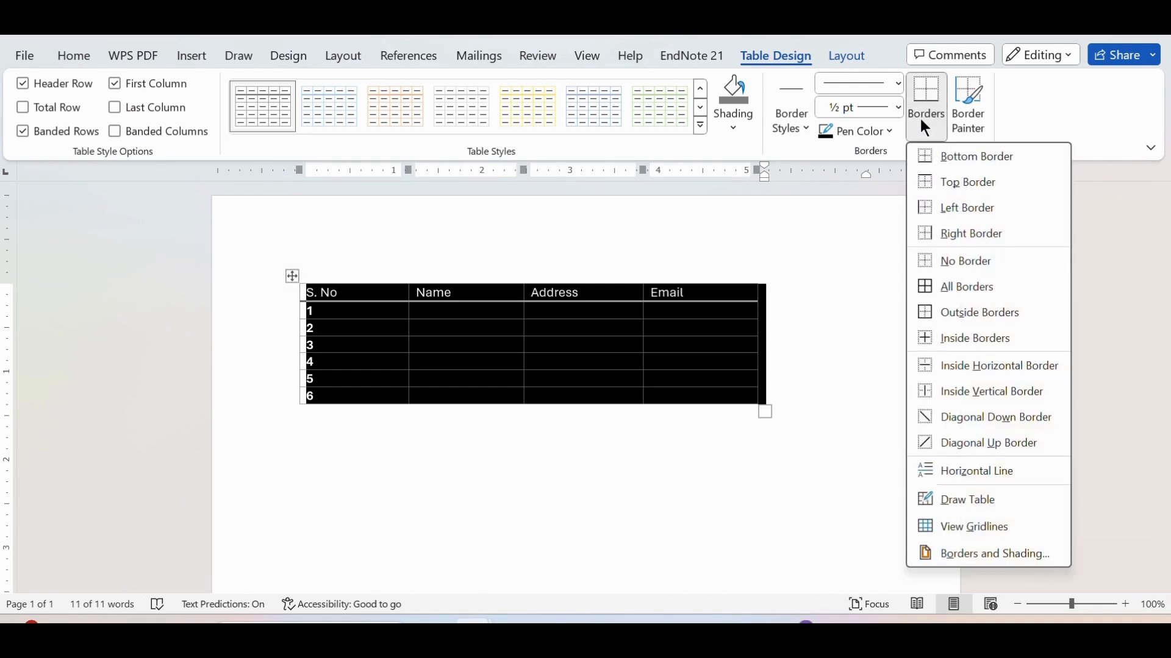
left_click(958, 176)
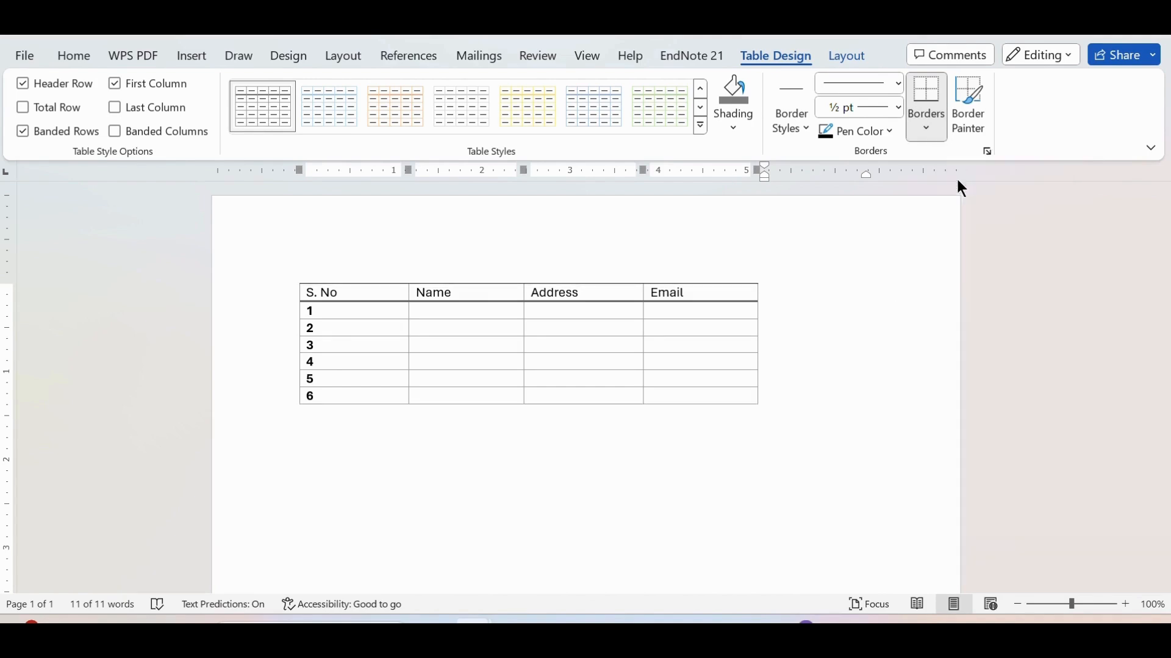
left_click(861, 328)
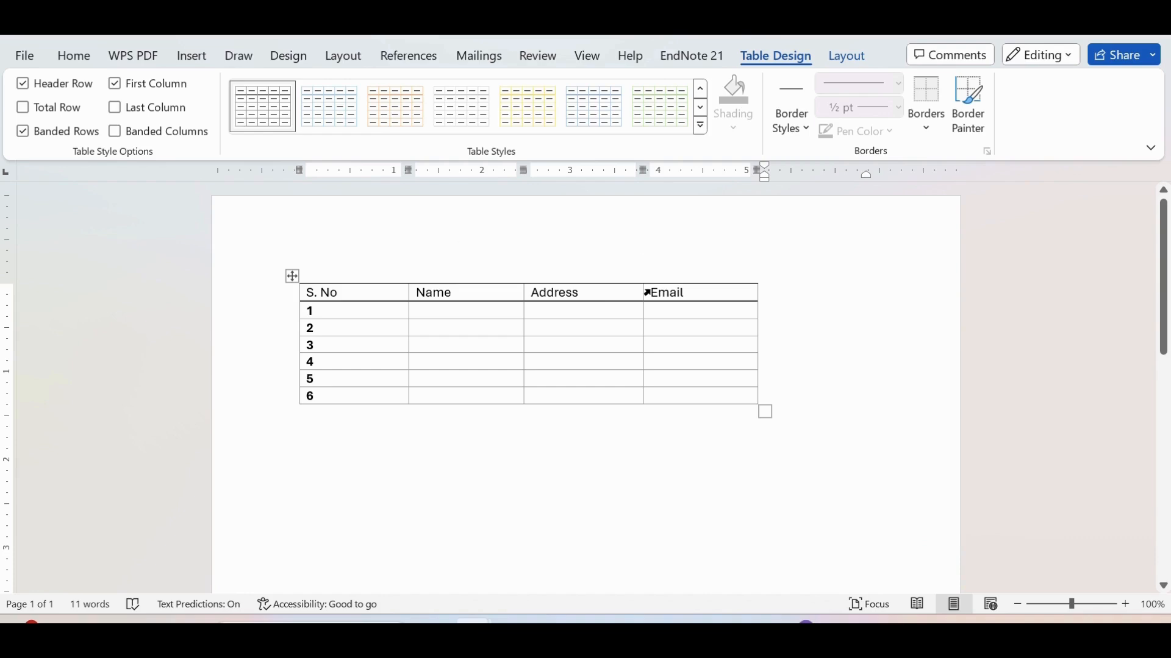
- Remove all borders from the whole table with the No Border option
left_click(294, 276)
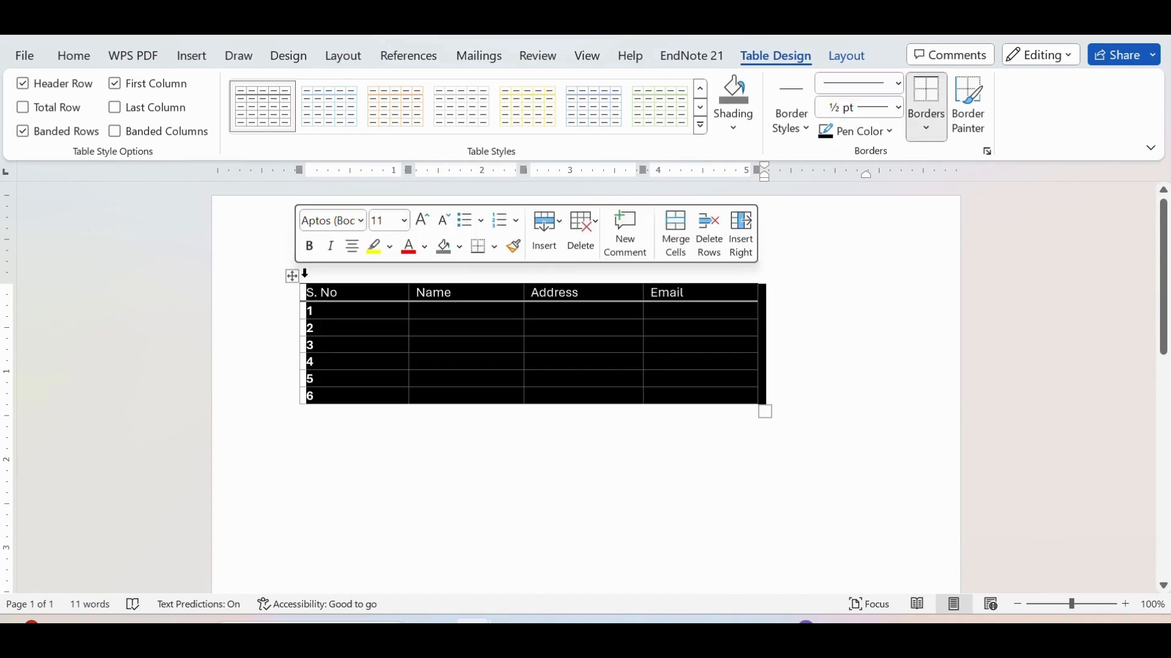
left_click(942, 133)
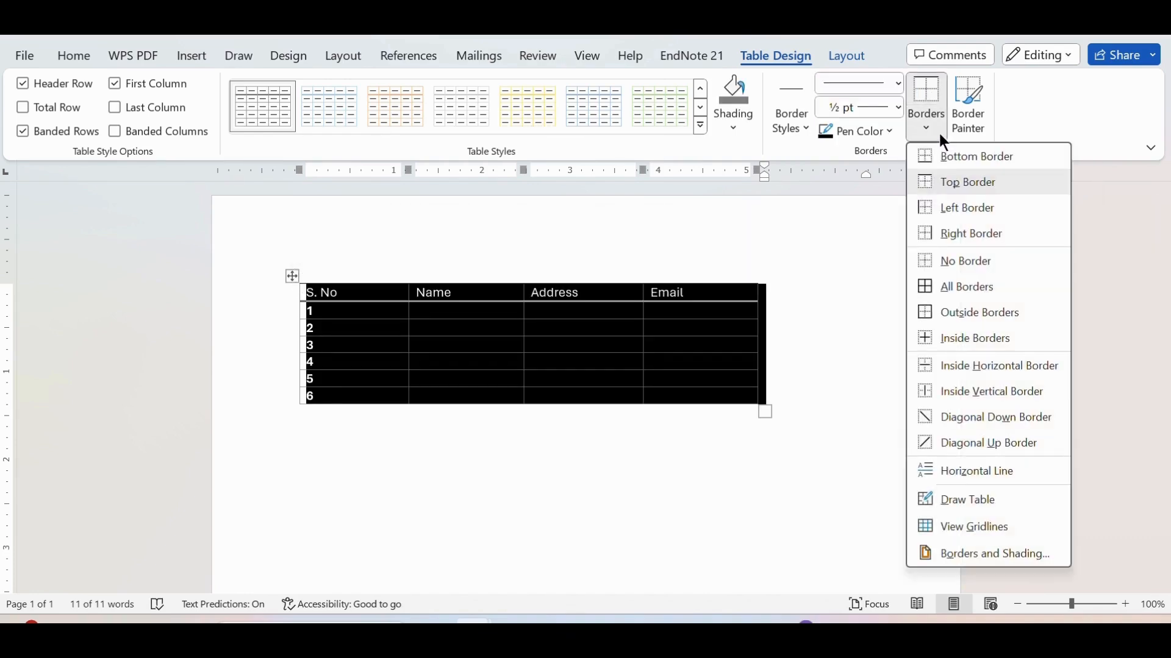
left_click(958, 259)
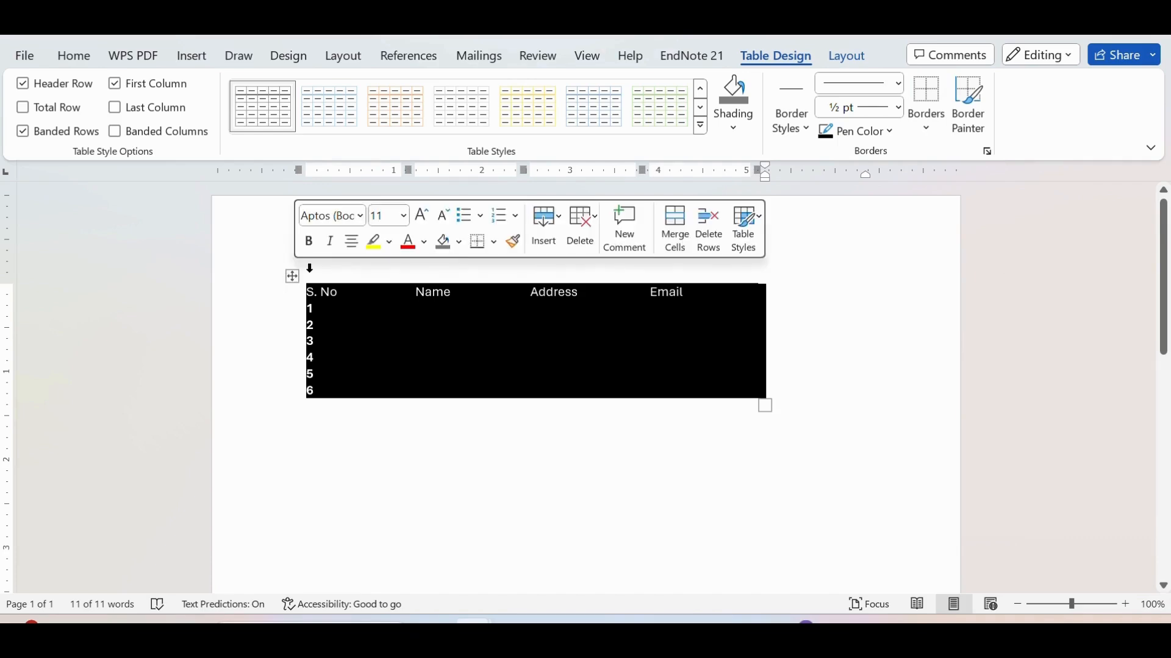
- Apply only outside borders around the whole table
left_click(918, 127)
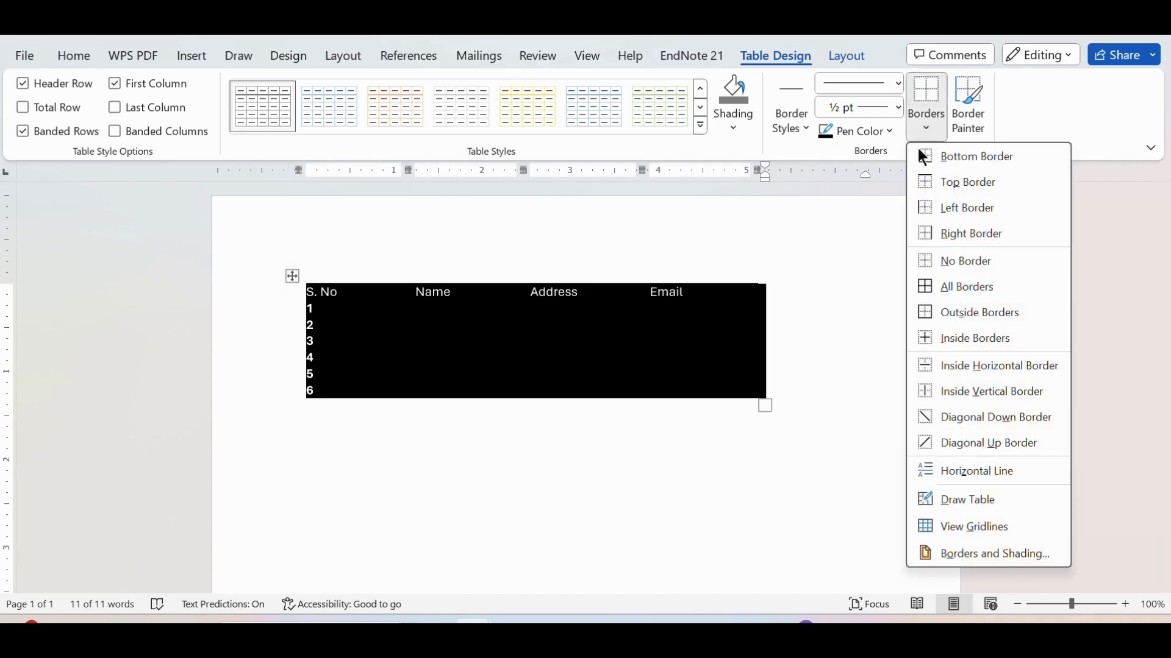
left_click(961, 321)
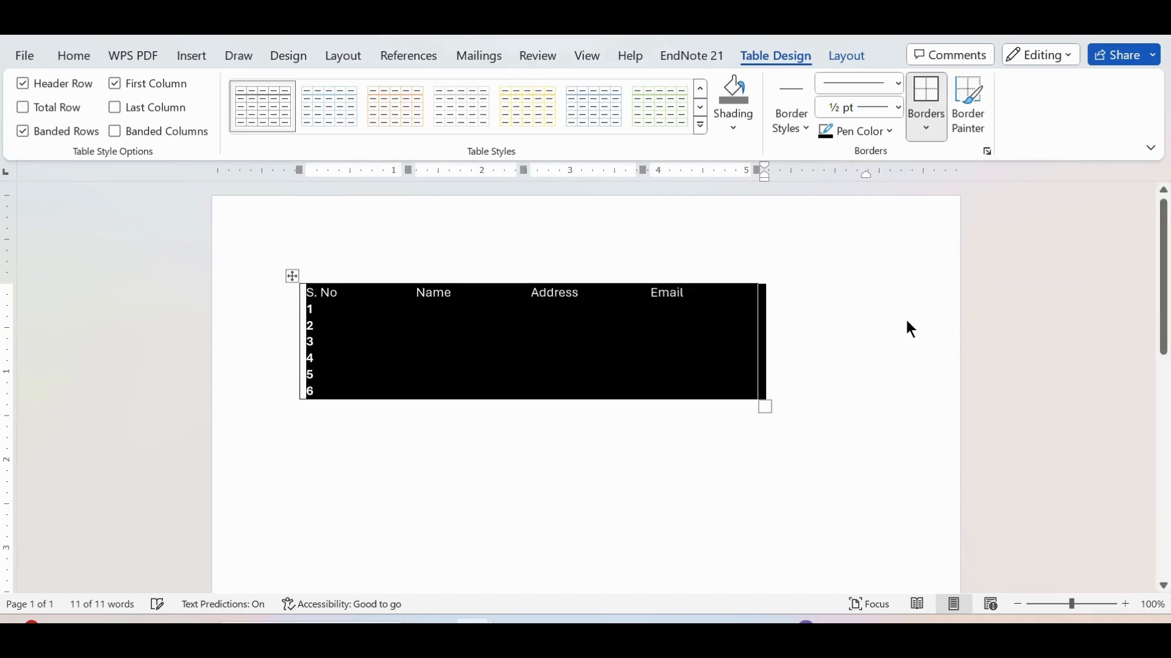
left_click(827, 357)
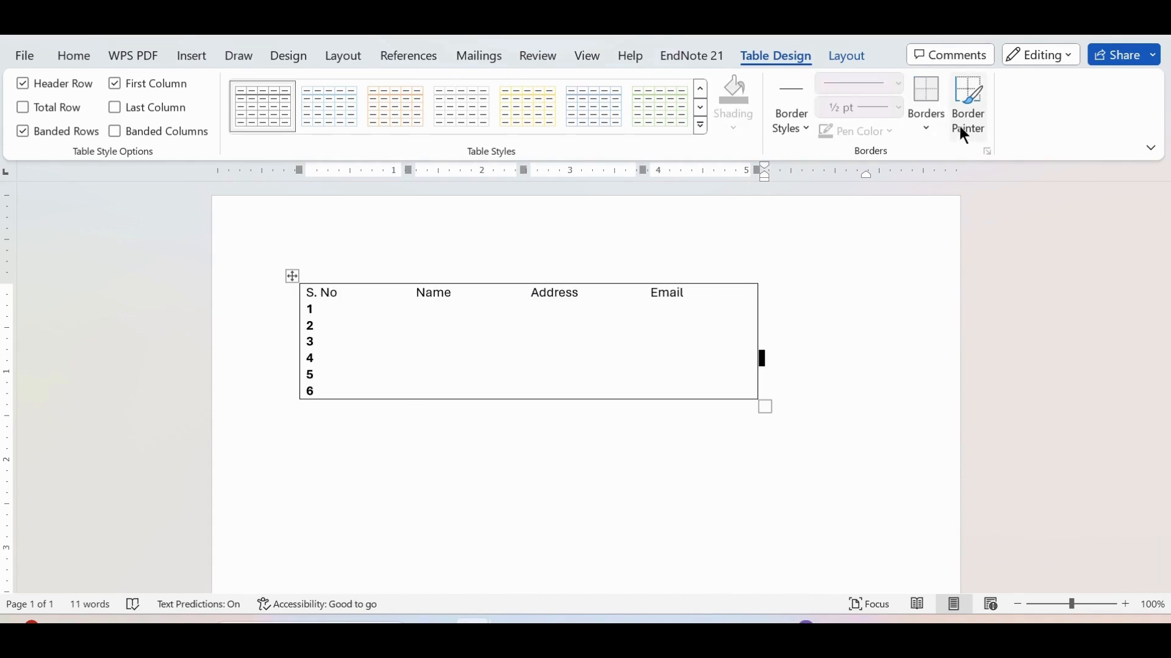
- Apply all borders to the whole table so every cell is outlined
left_click(292, 277)
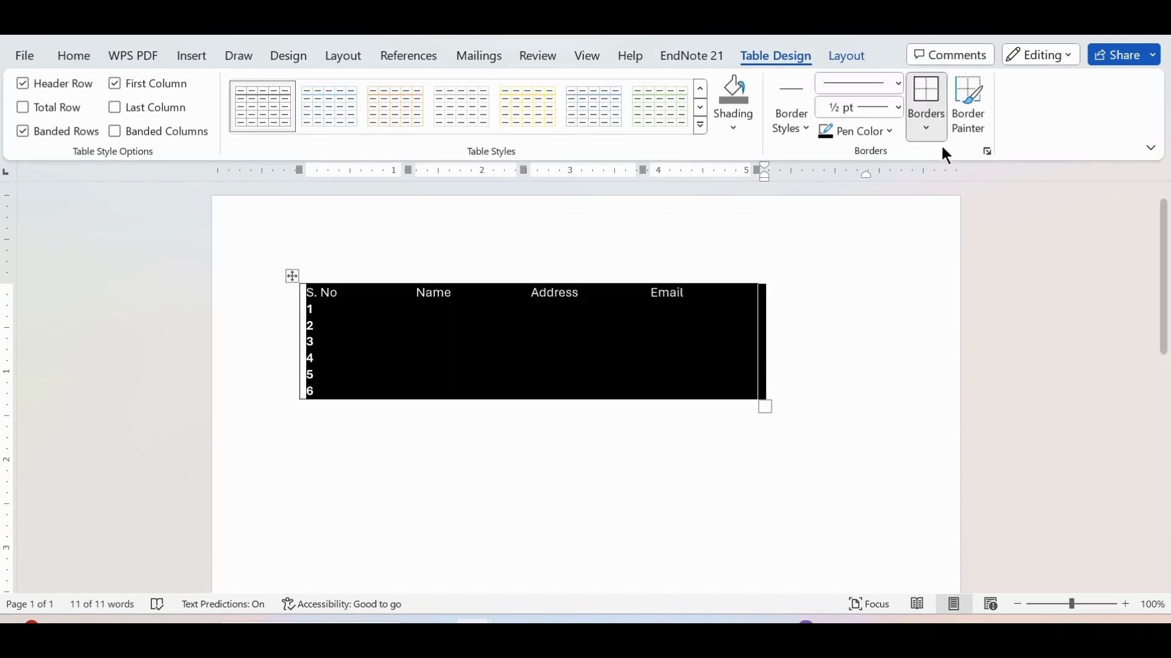
left_click(935, 125)
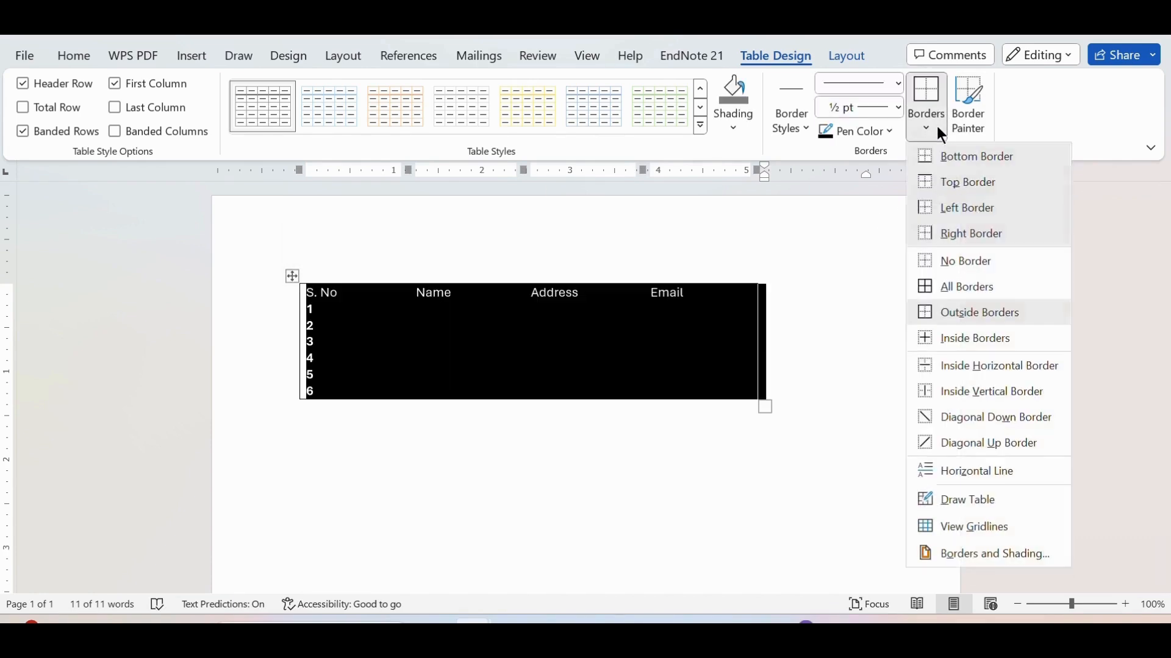
left_click(960, 287)
left_click(836, 269)
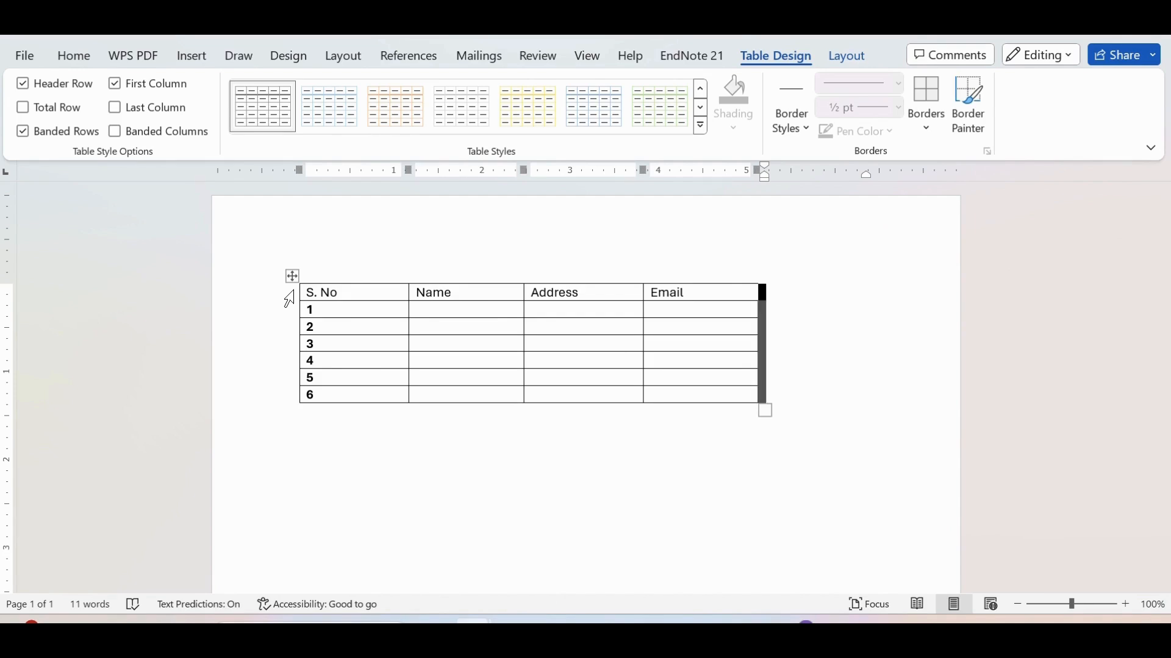
- Shade the table's header row with a medium gray theme color
left_click(291, 300)
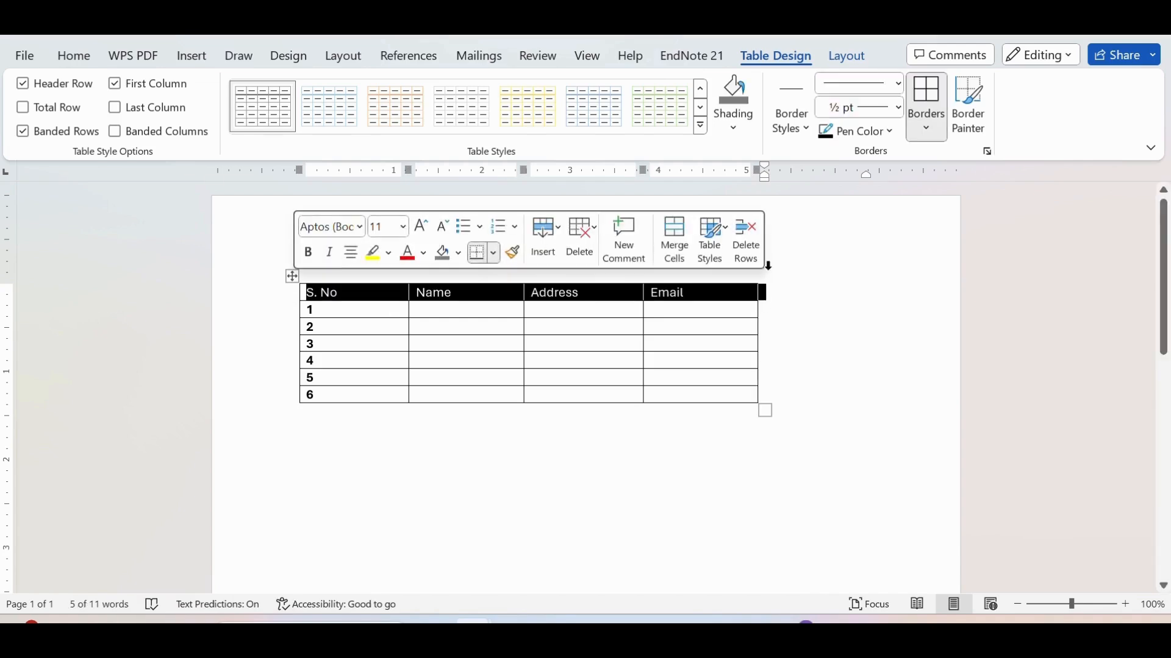
left_click(730, 126)
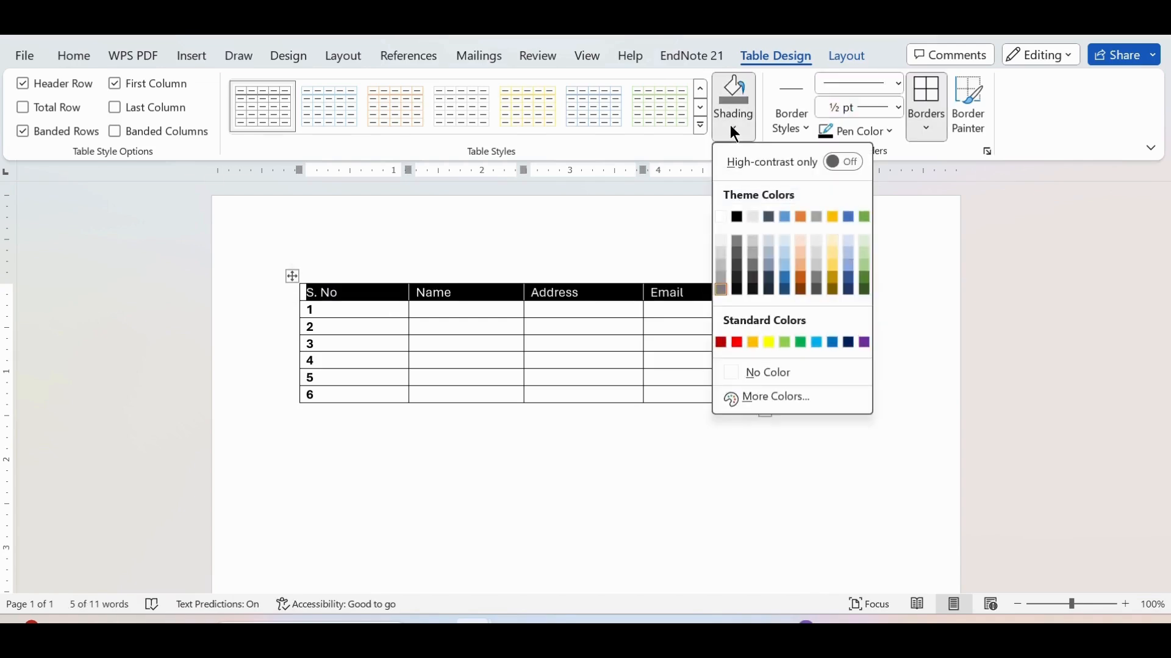
left_click(720, 281)
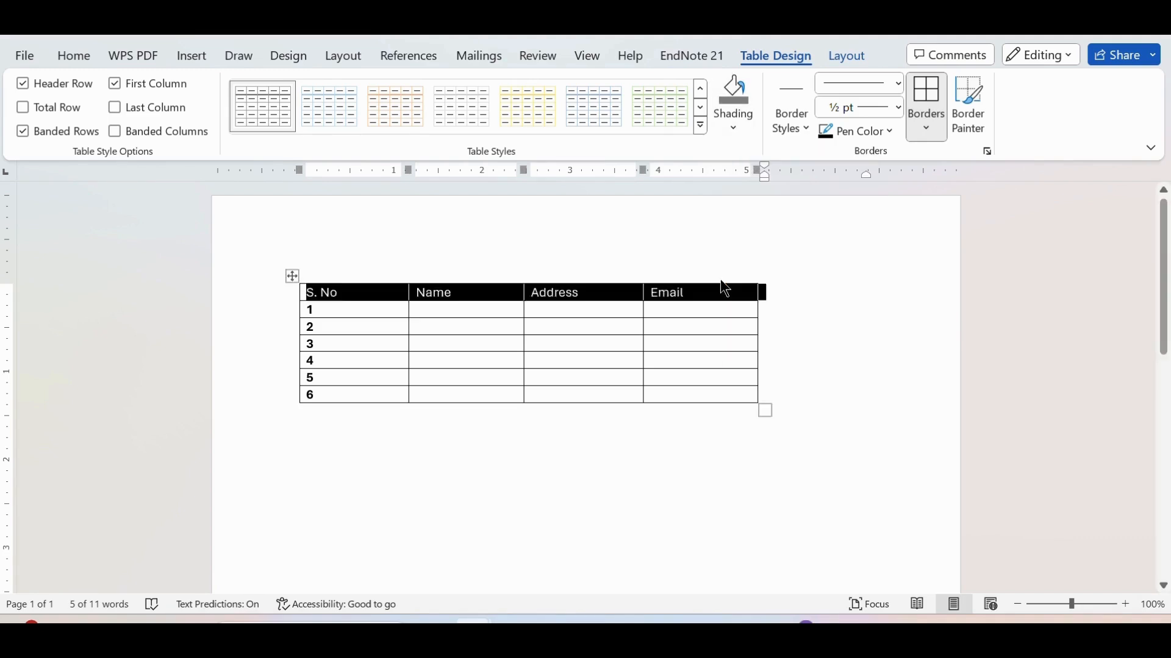
left_click(750, 456)
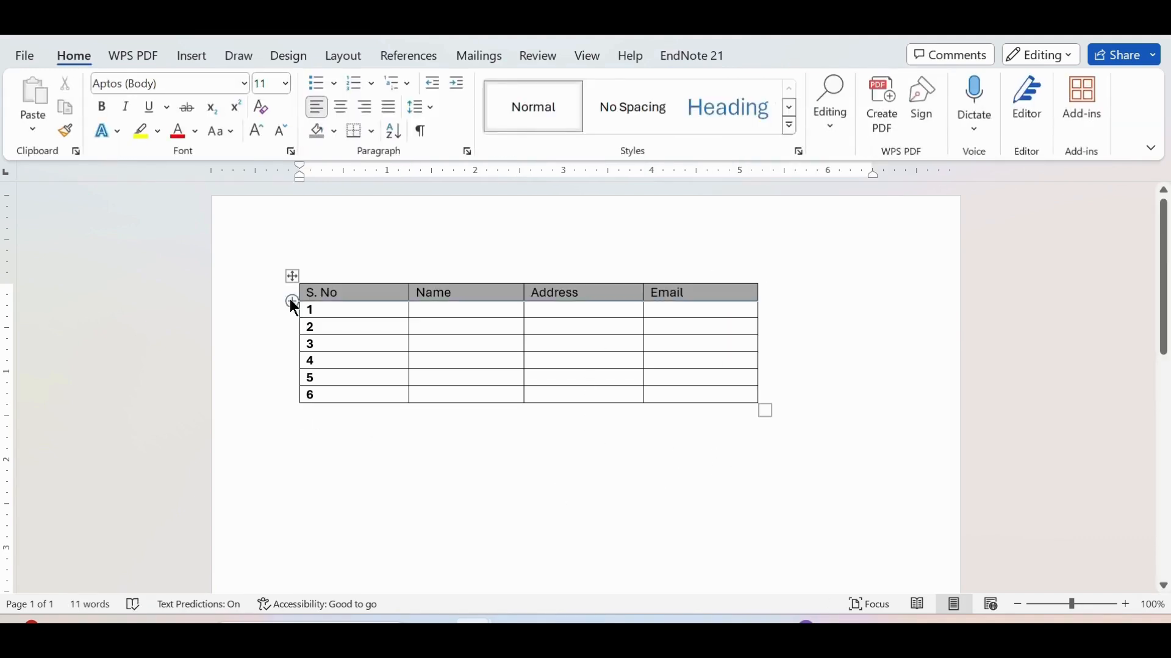
- Move the whole table slightly down and to the right on the page
left_click_drag(293, 276, 336, 331)
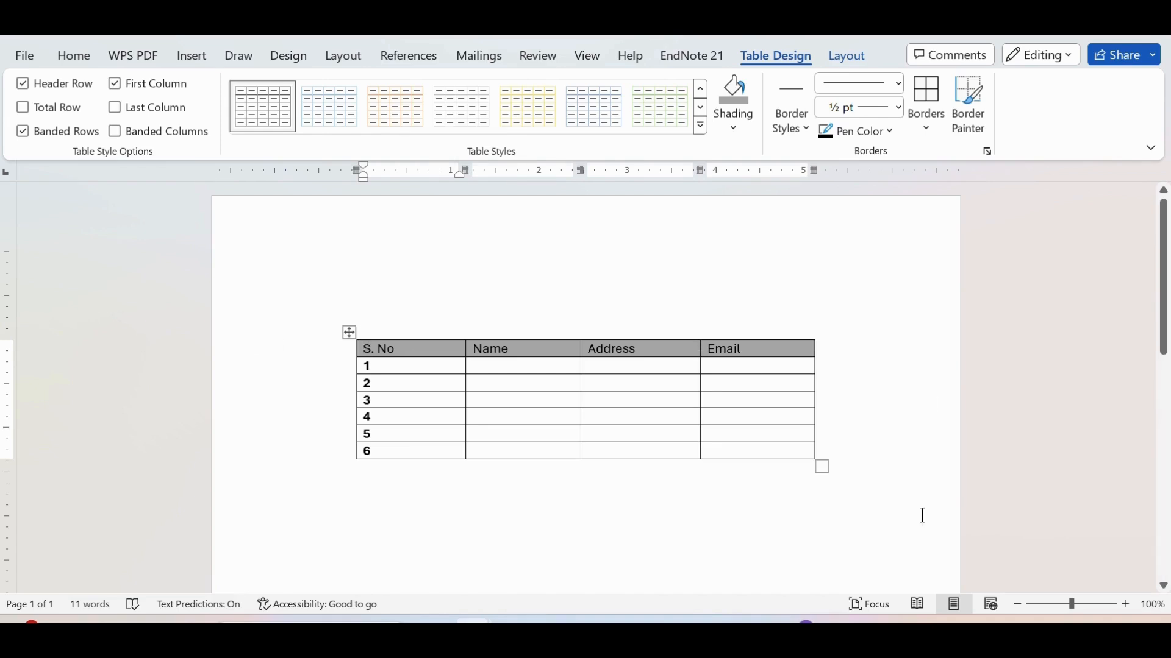
left_click(514, 367)
- Start a caption for the whole table with the Table label, positioned above the selected item
left_click(348, 333)
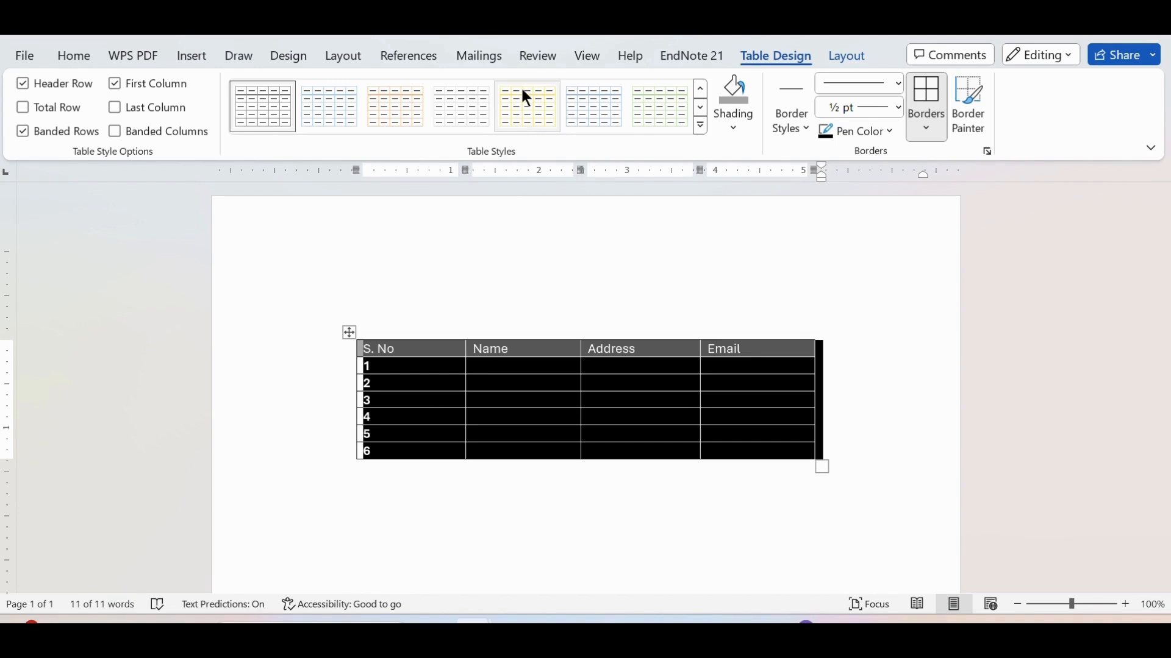
left_click(406, 58)
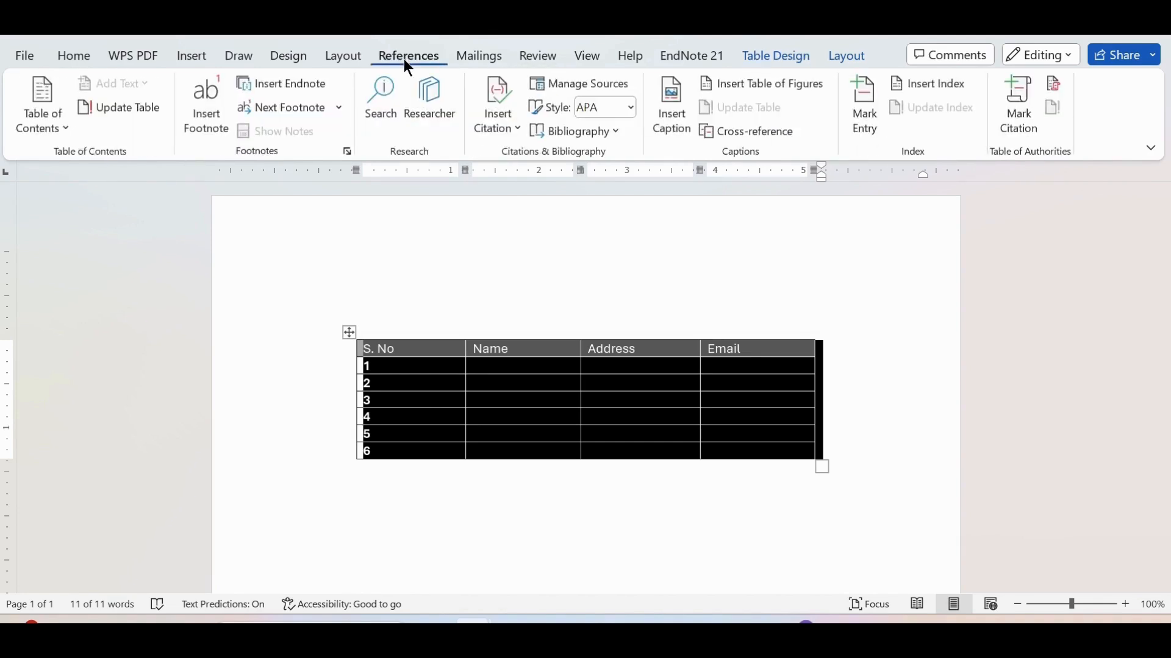
left_click(673, 121)
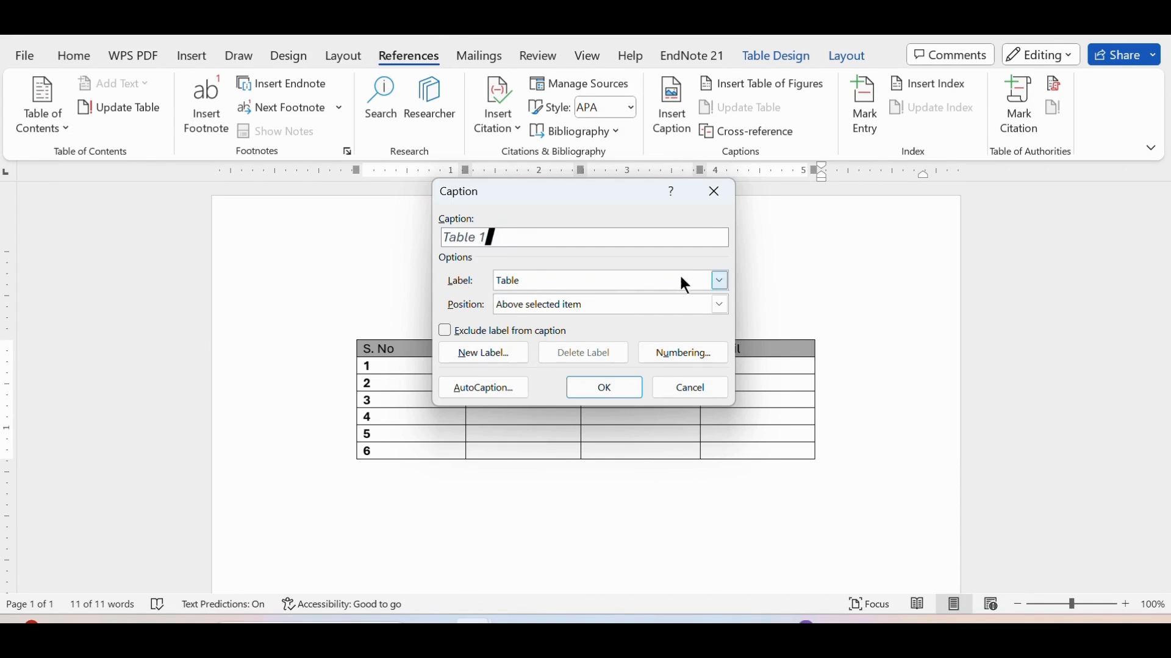
left_click(720, 281)
left_click(515, 323)
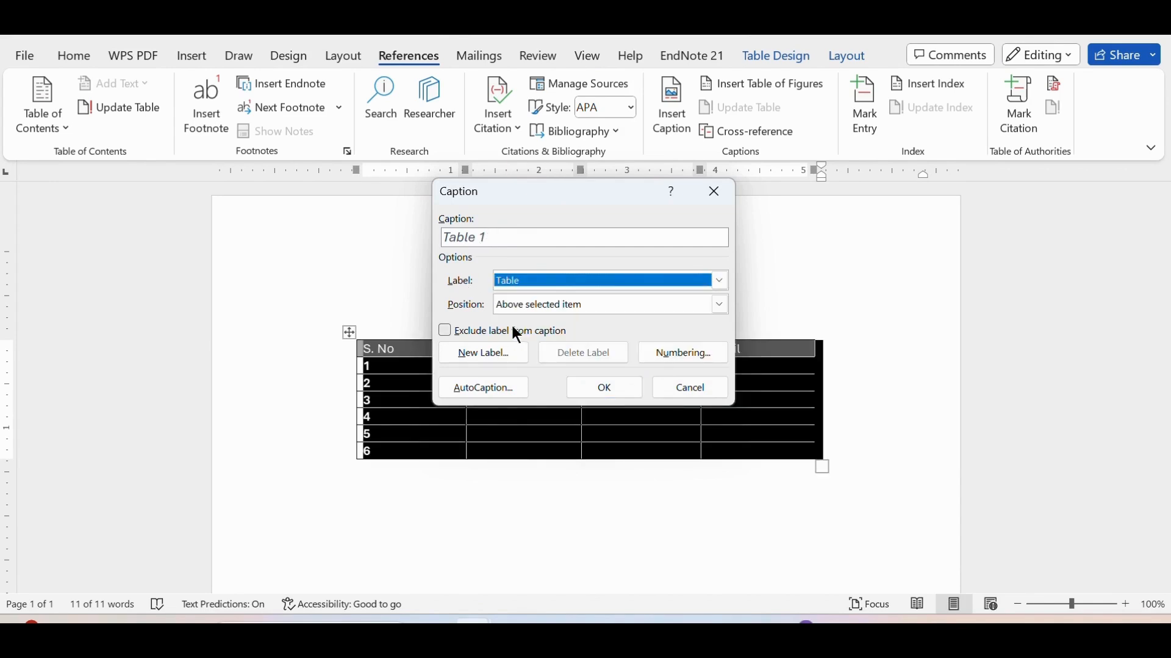
left_click(720, 310)
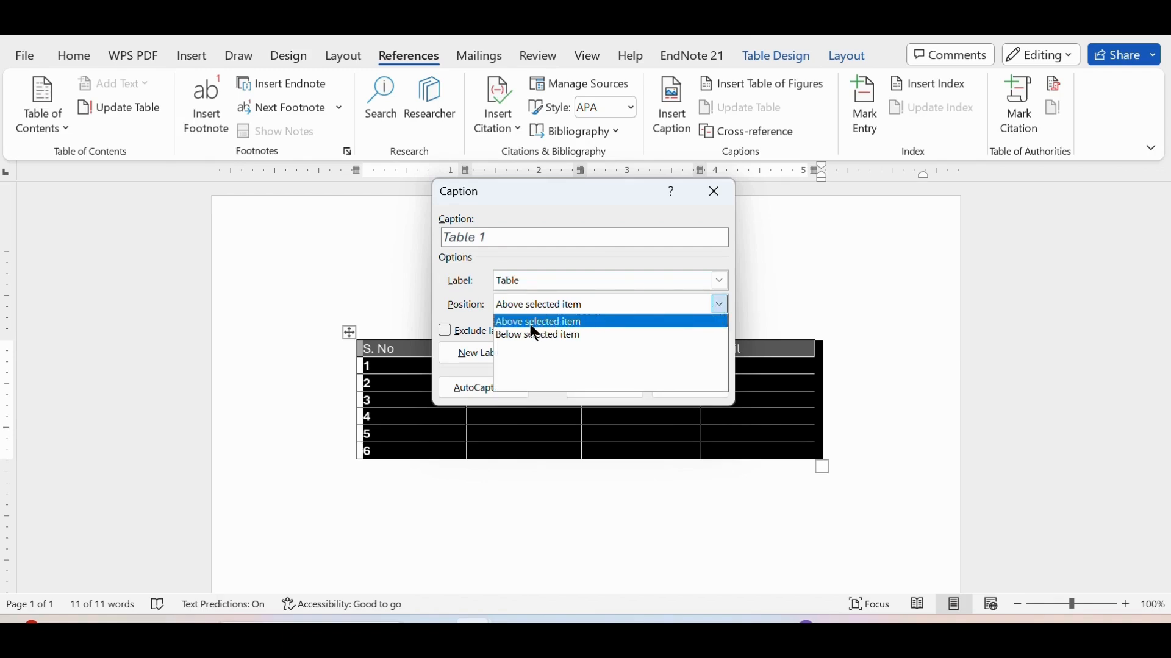
left_click(531, 325)
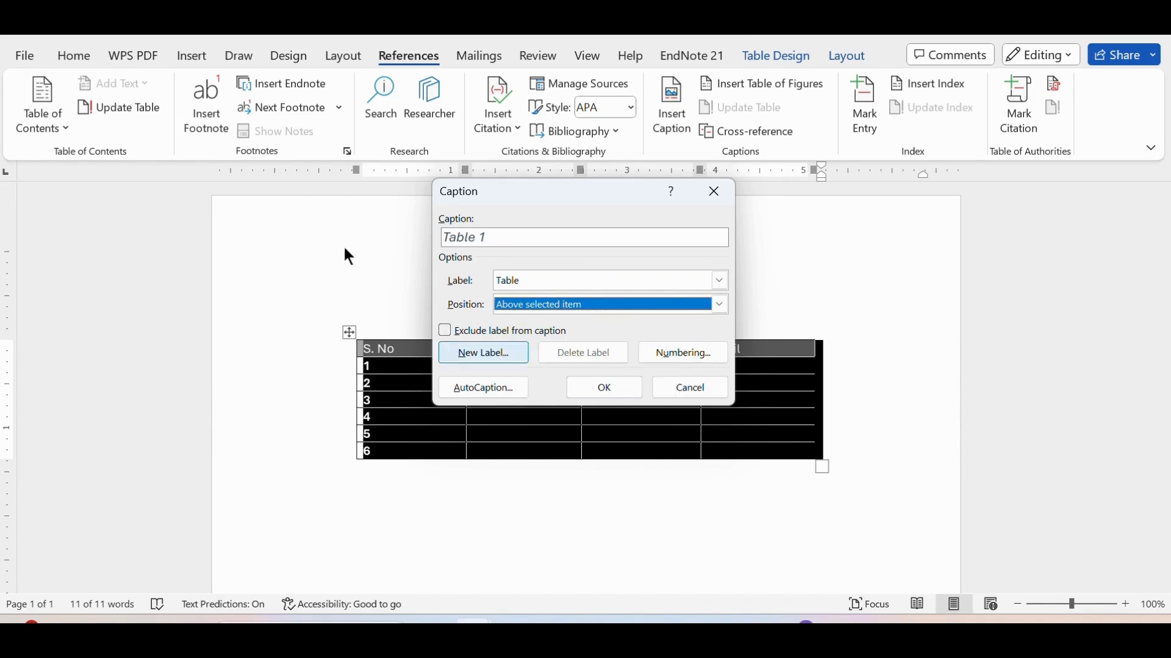
- Complete the caption text as "Table 1 List of BCS Students" and insert it above the table
left_click(529, 232)
type("L")
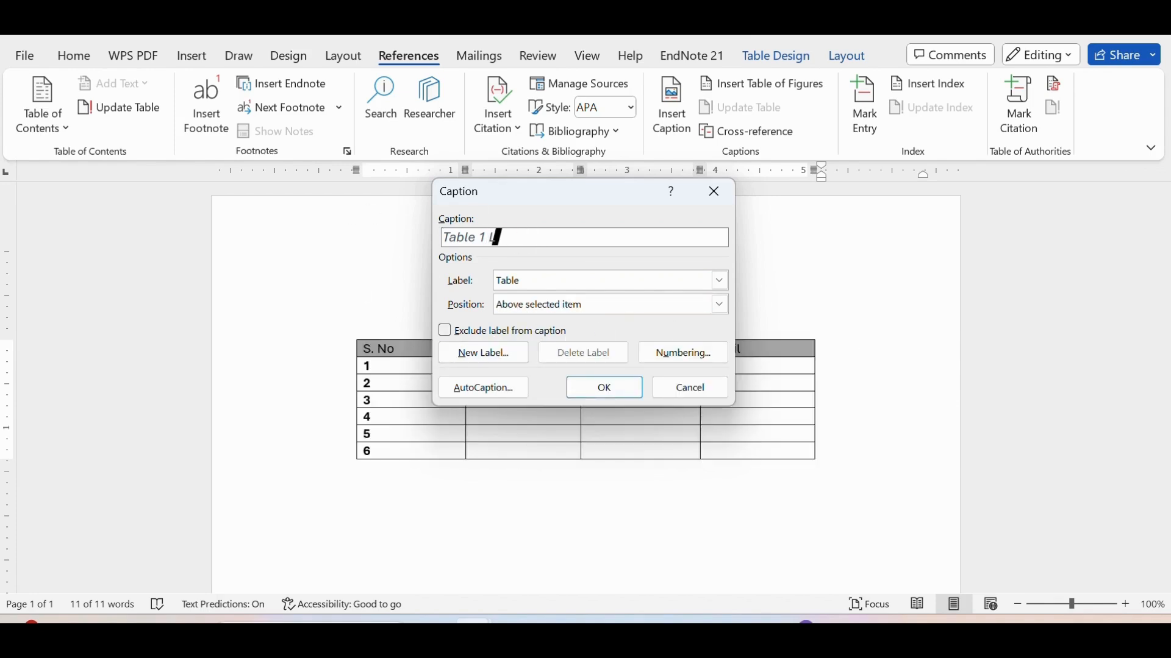
type("ist of BCS Students")
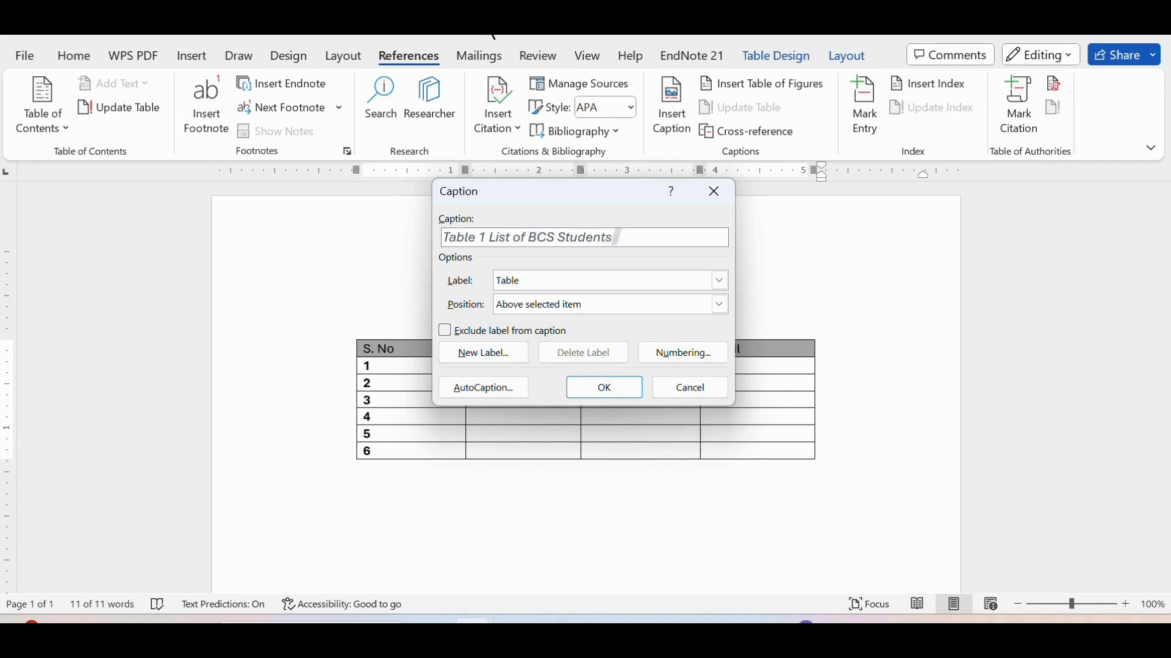
left_click(580, 387)
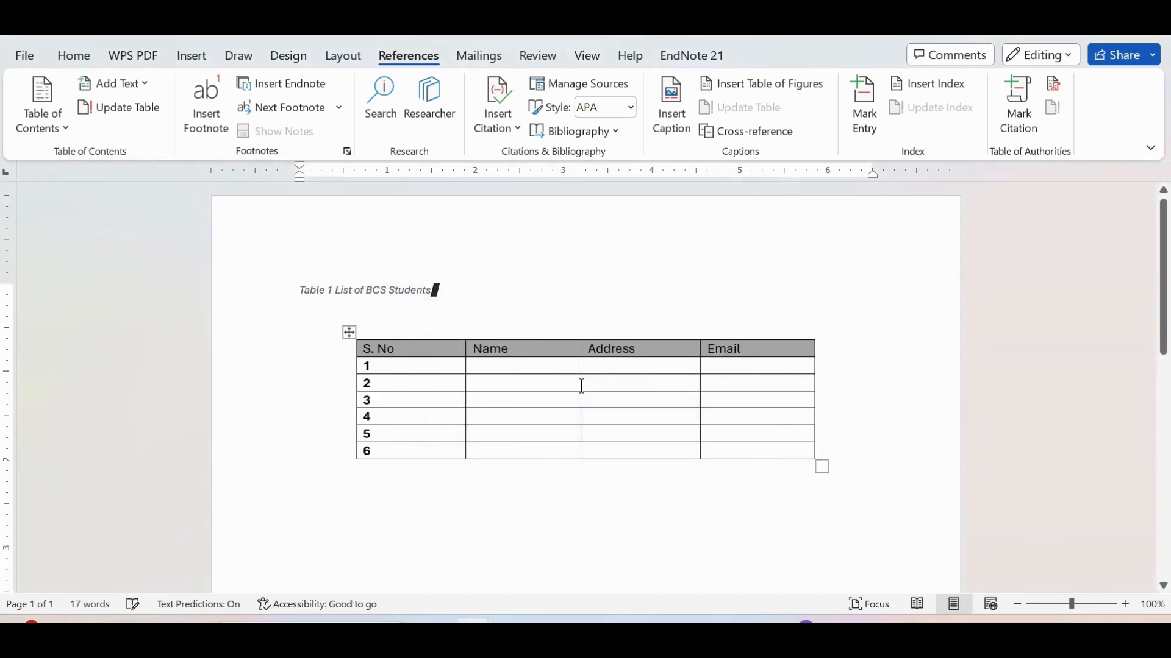
- Make the entire table caption bold
left_click_drag(438, 293, 264, 306)
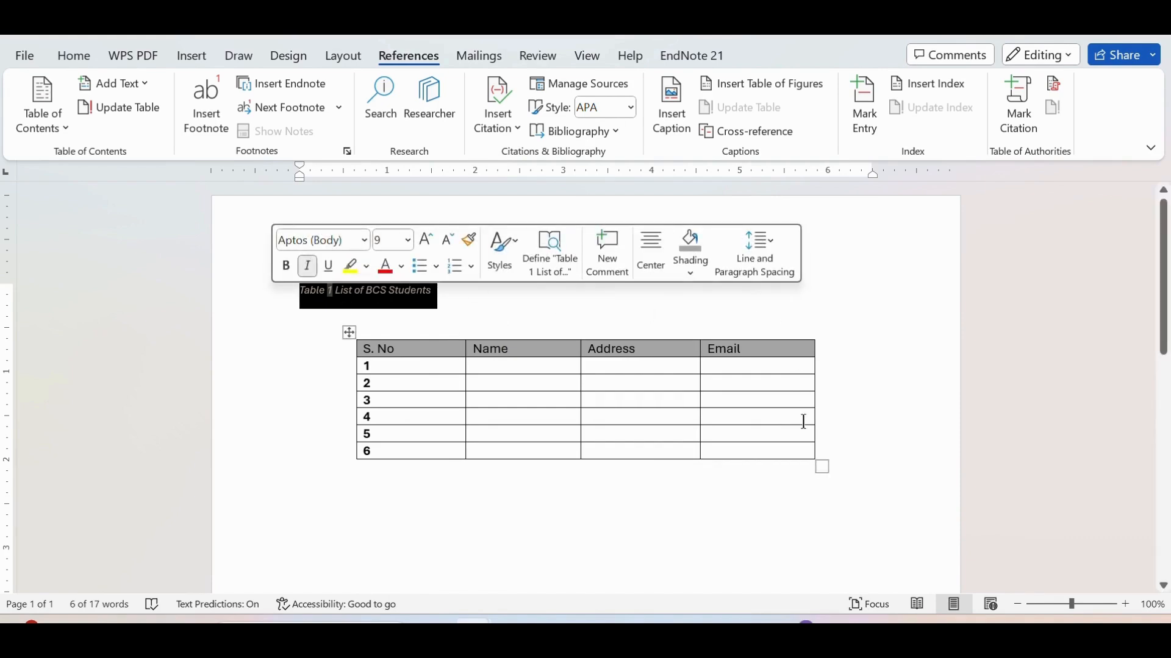
left_click(434, 291)
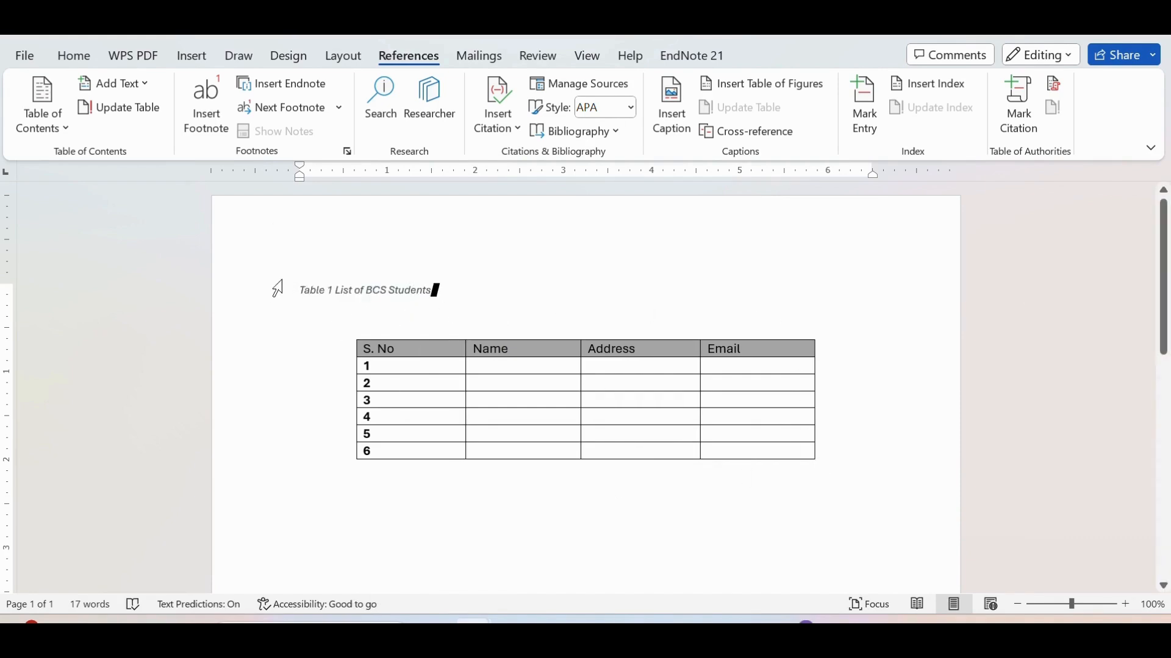
left_click_drag(299, 290, 512, 293)
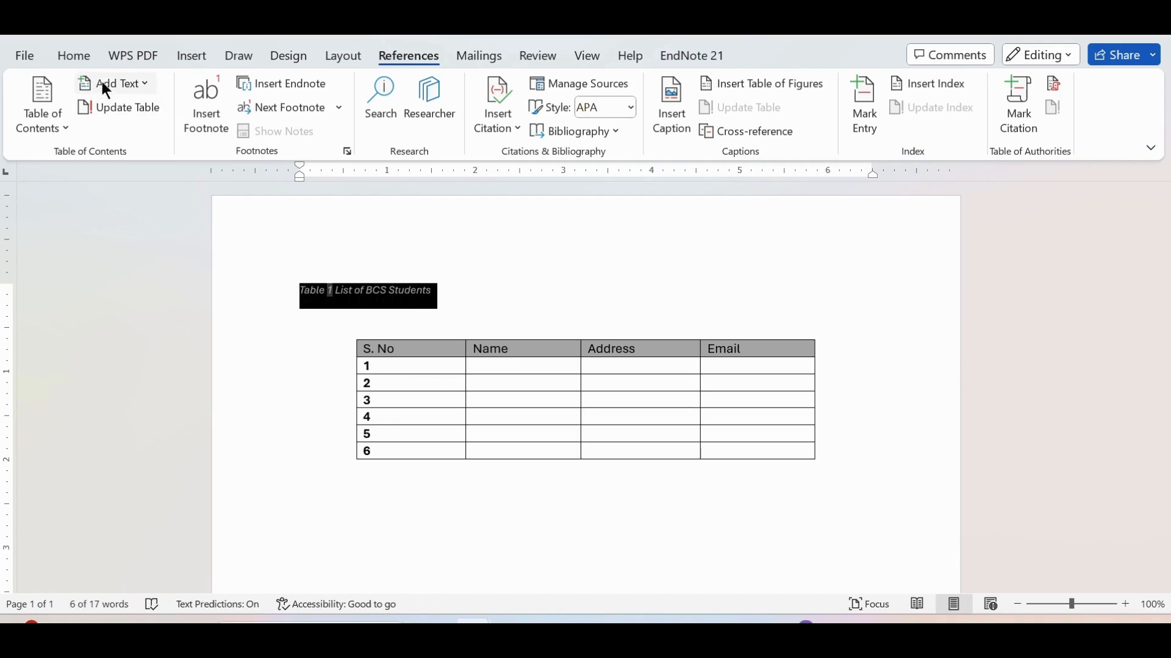
left_click(76, 57)
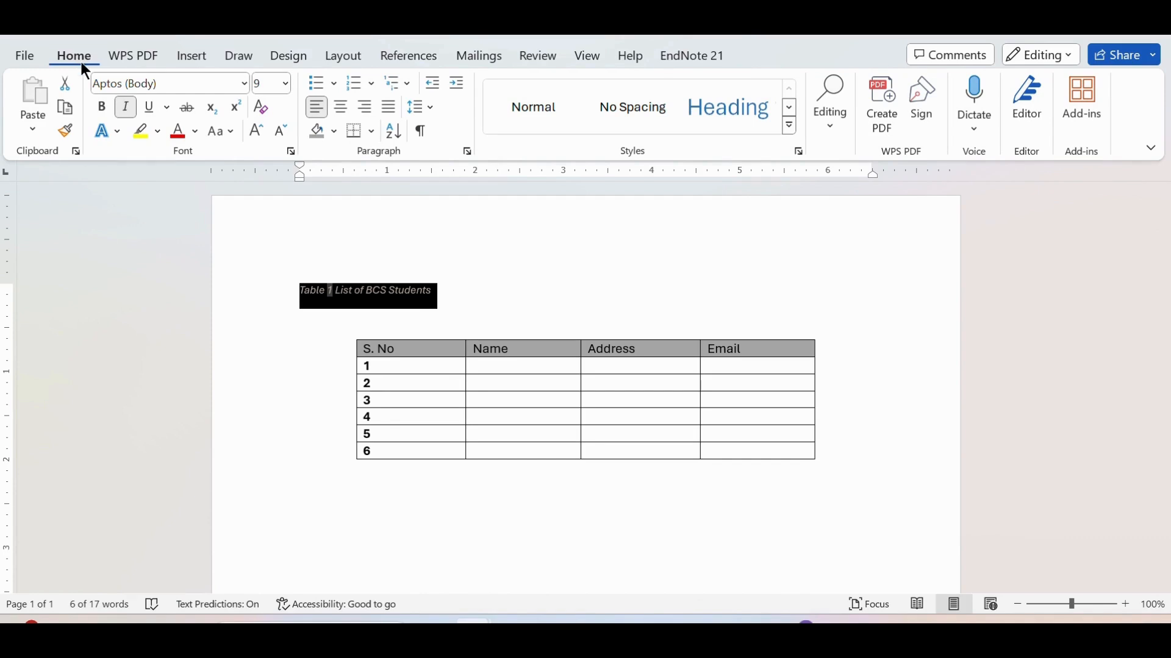
left_click(103, 111)
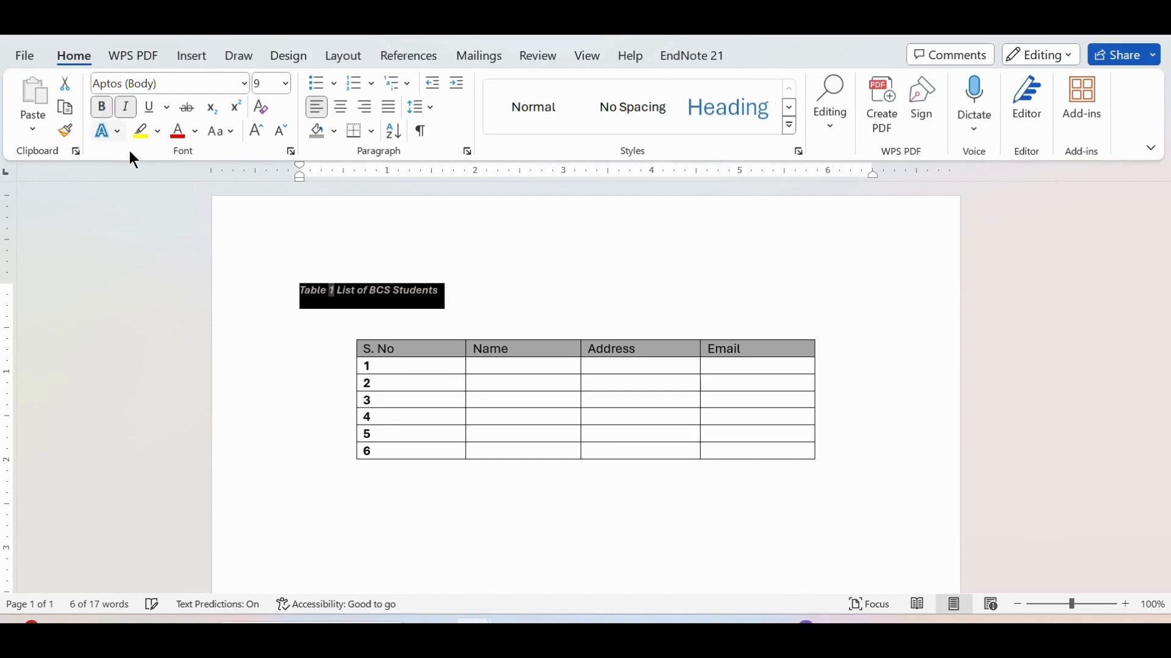
- Indent the caption so its text starts in line with the table's first column
left_click(539, 291)
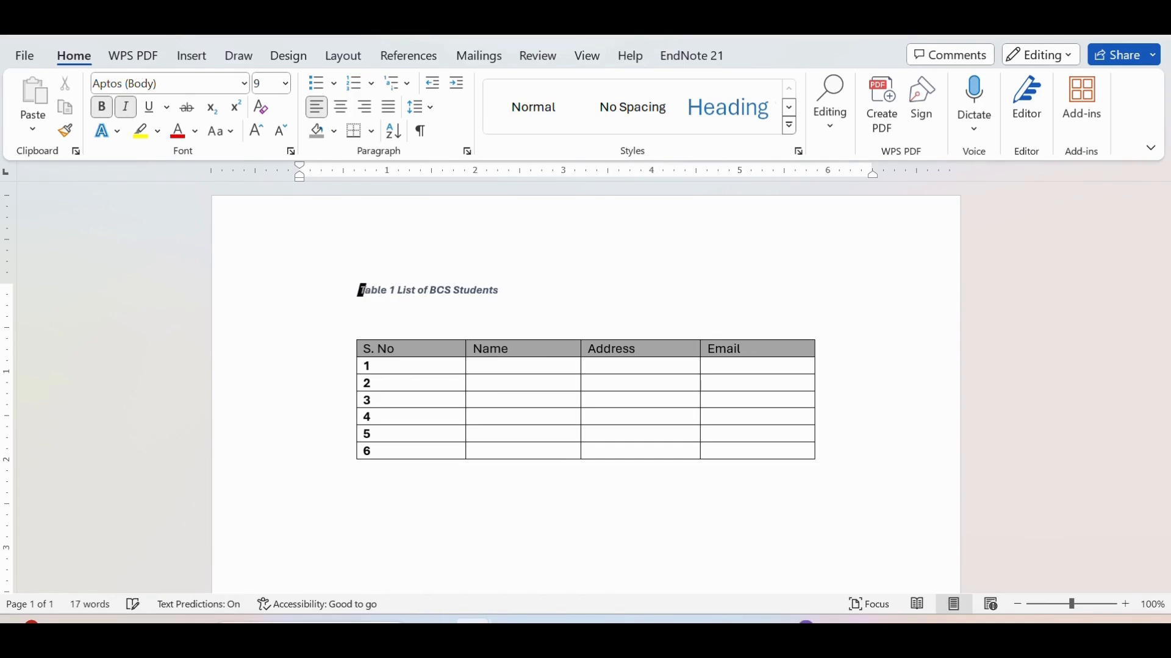
left_click(507, 291)
left_click_drag(486, 294, 312, 292)
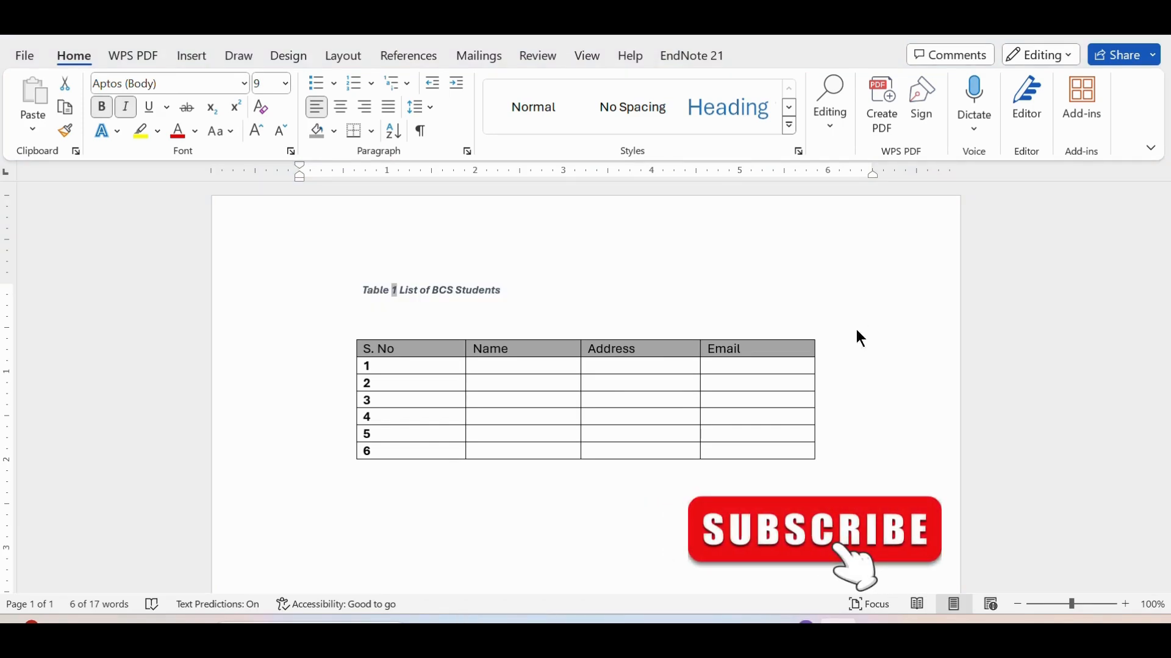
- Enter a student's first name in the Name column for each of rows 1 to 3
left_click(494, 365)
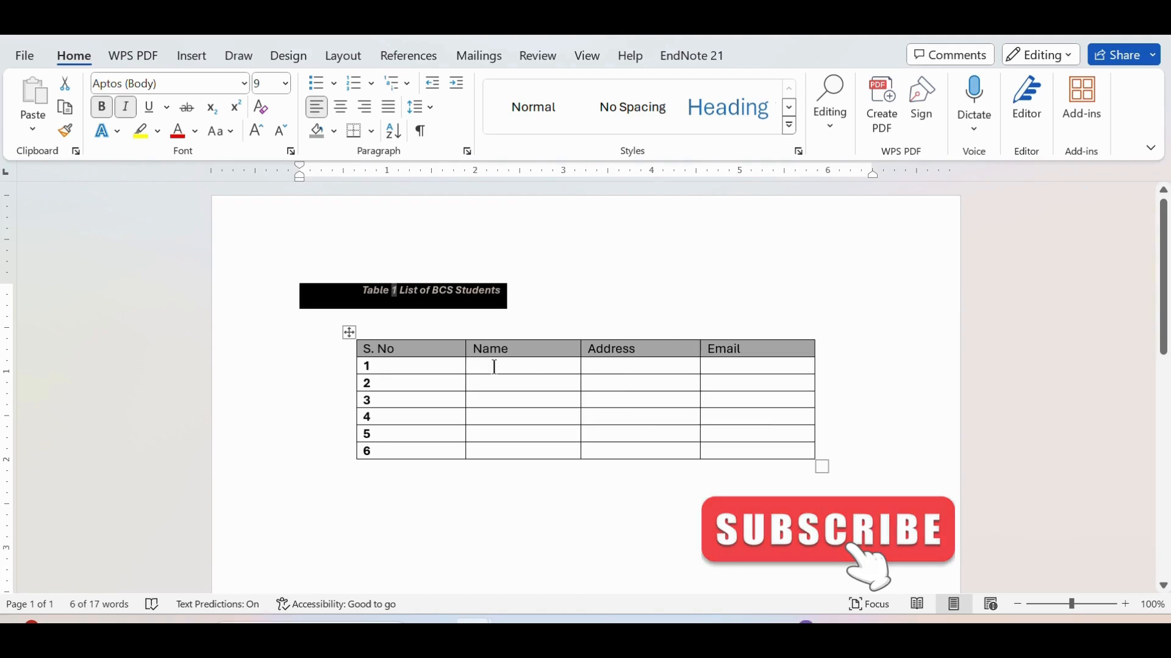
double_click(493, 367)
left_click(493, 367)
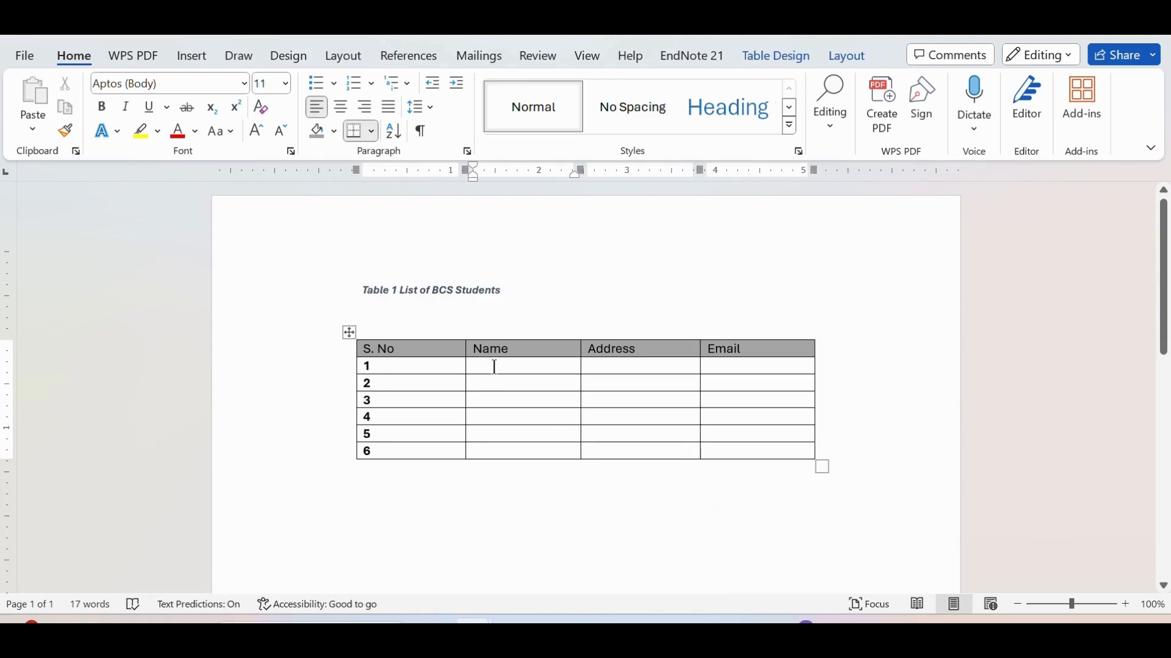
type("John")
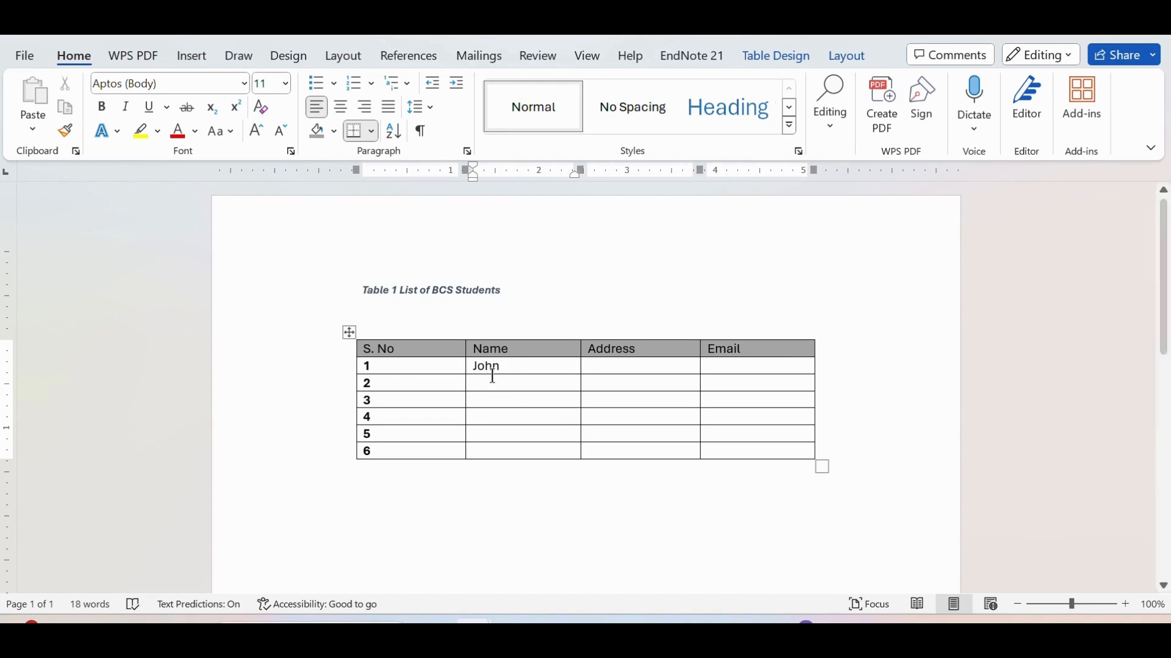
left_click(494, 380)
type("Kama")
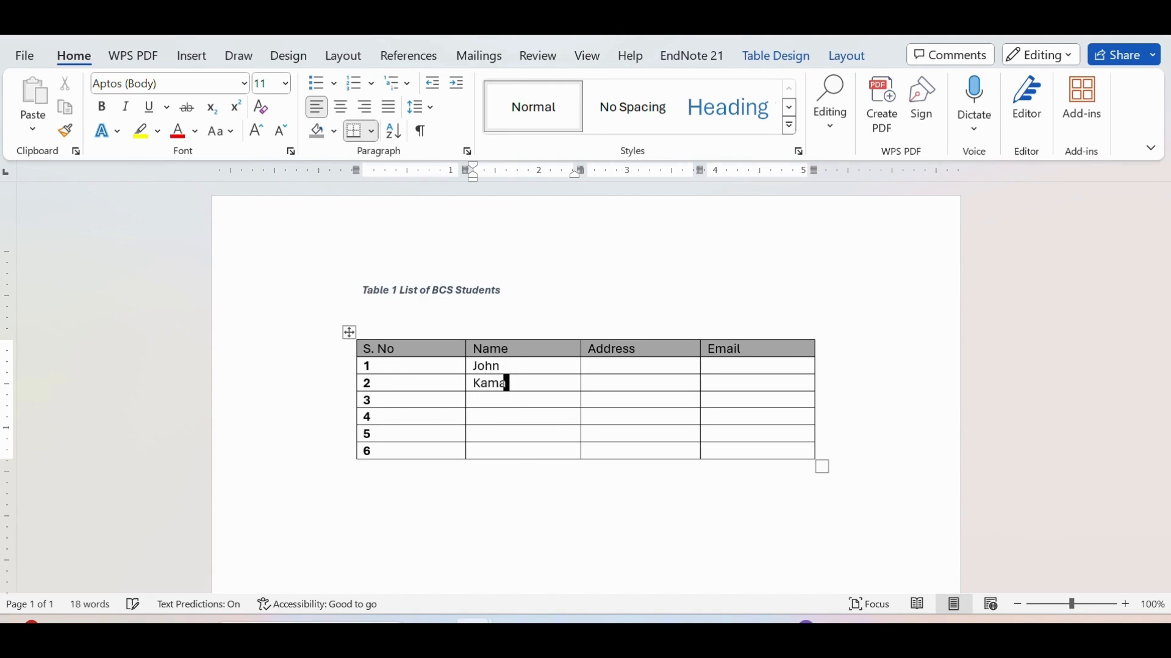
type("l")
left_click(503, 401)
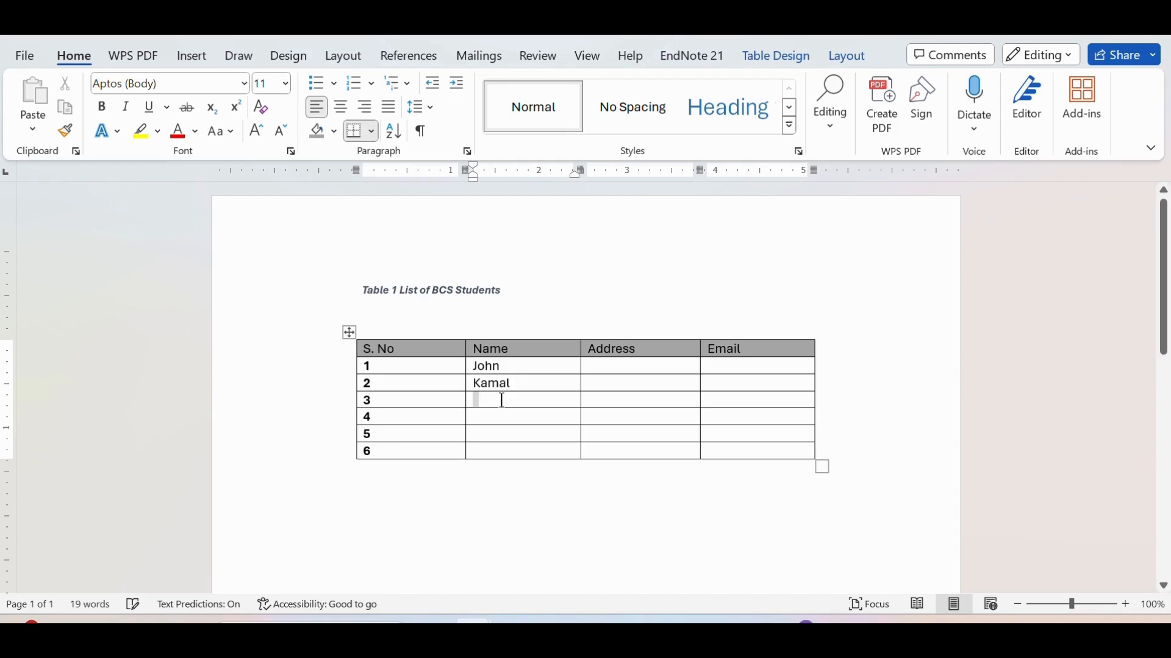
type("Aisha")
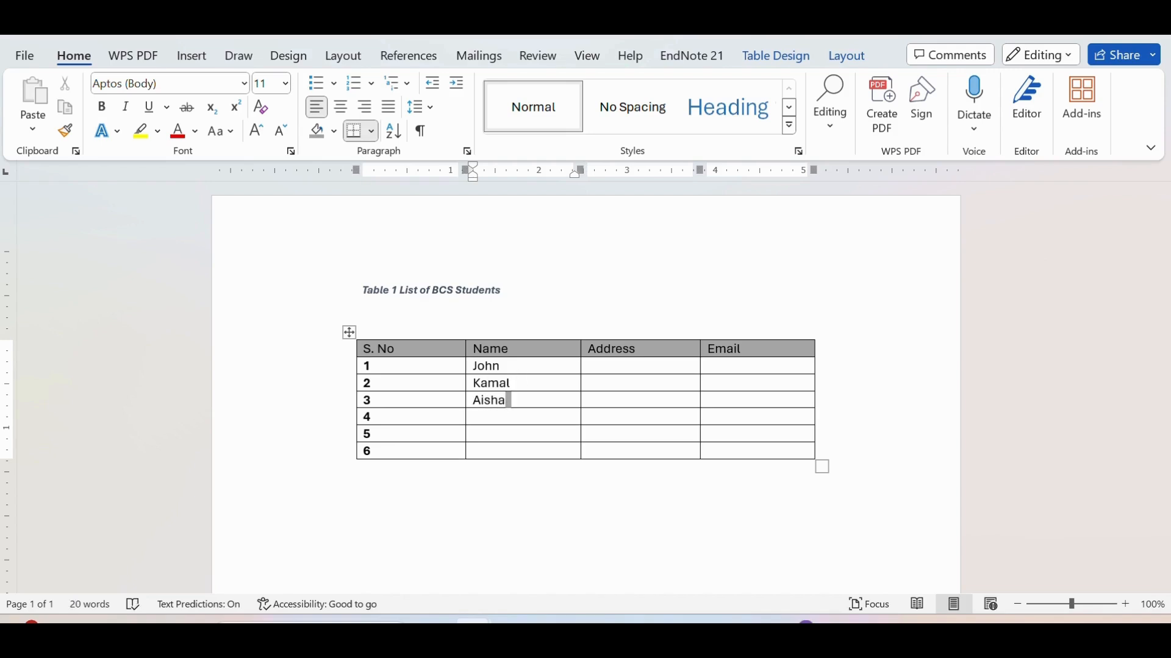
- Fill in the Name column for rows 4 to 6 with the remaining students' first names
left_click(494, 419)
type("Salam")
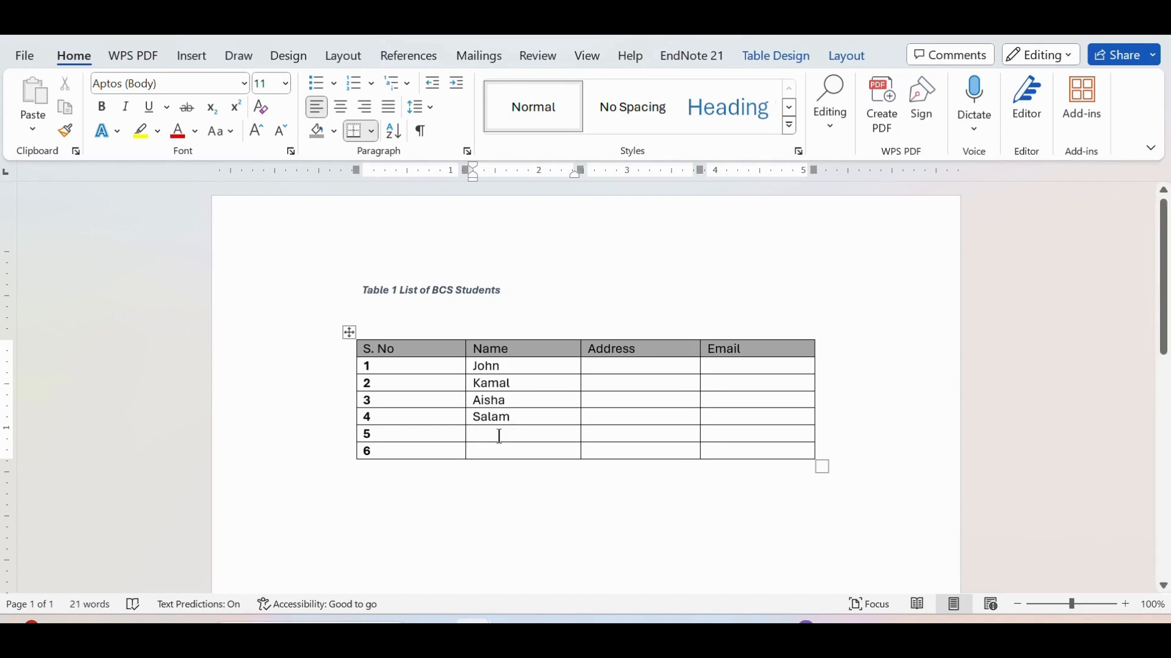
left_click(500, 436)
type("Sohail")
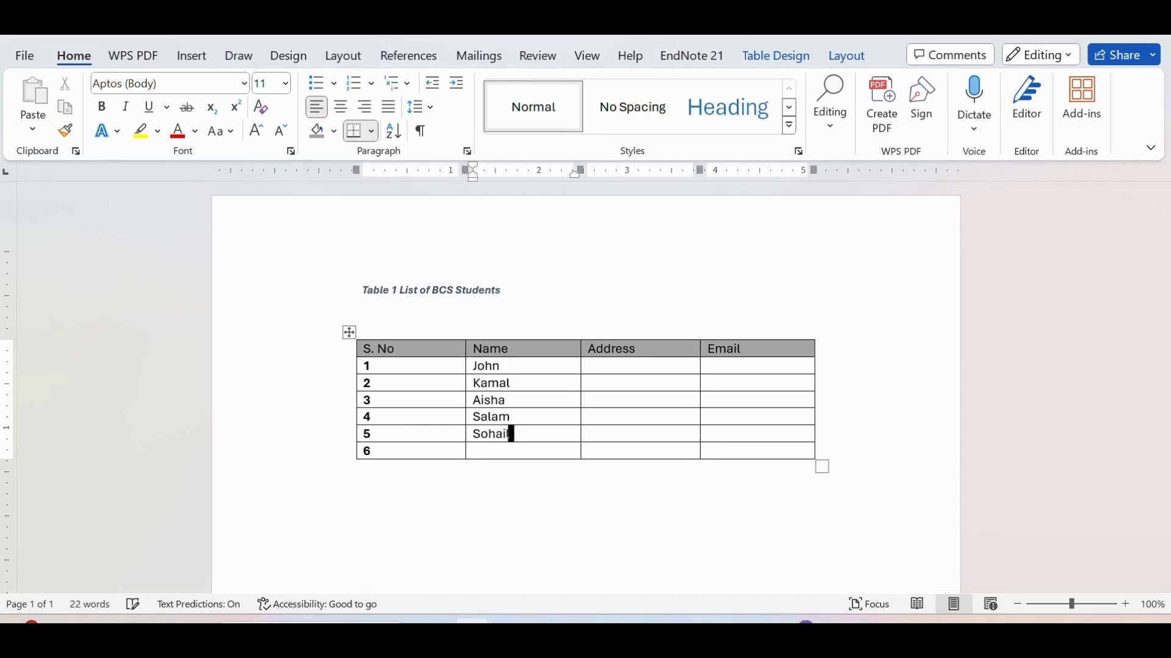
left_click(514, 454)
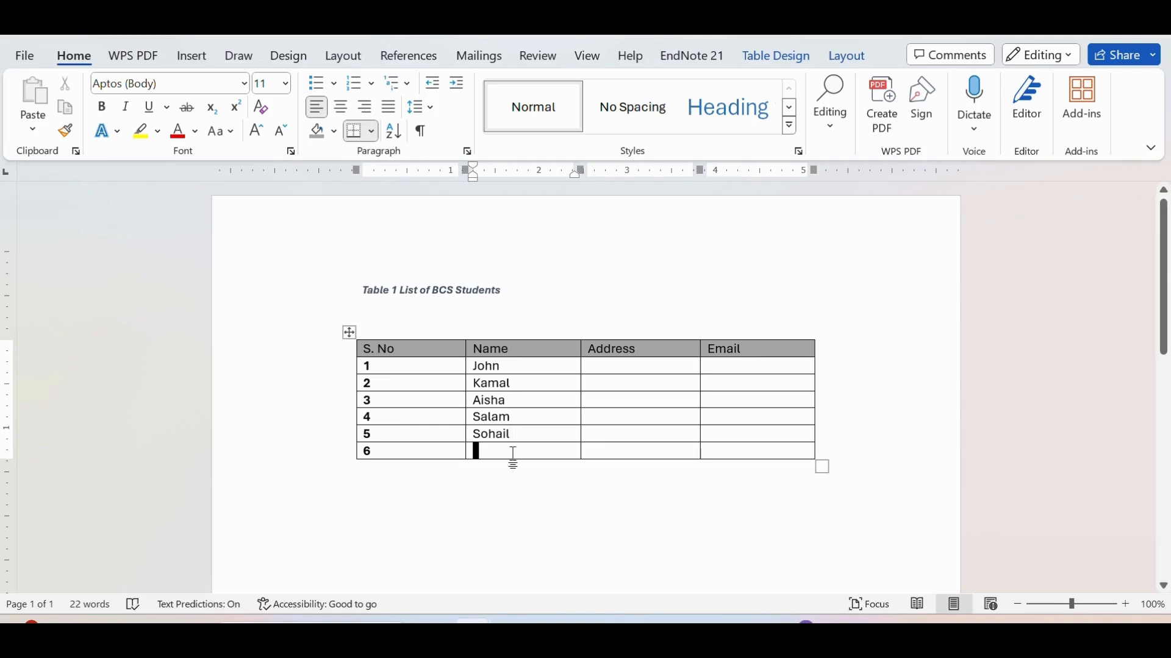
type("Asad")
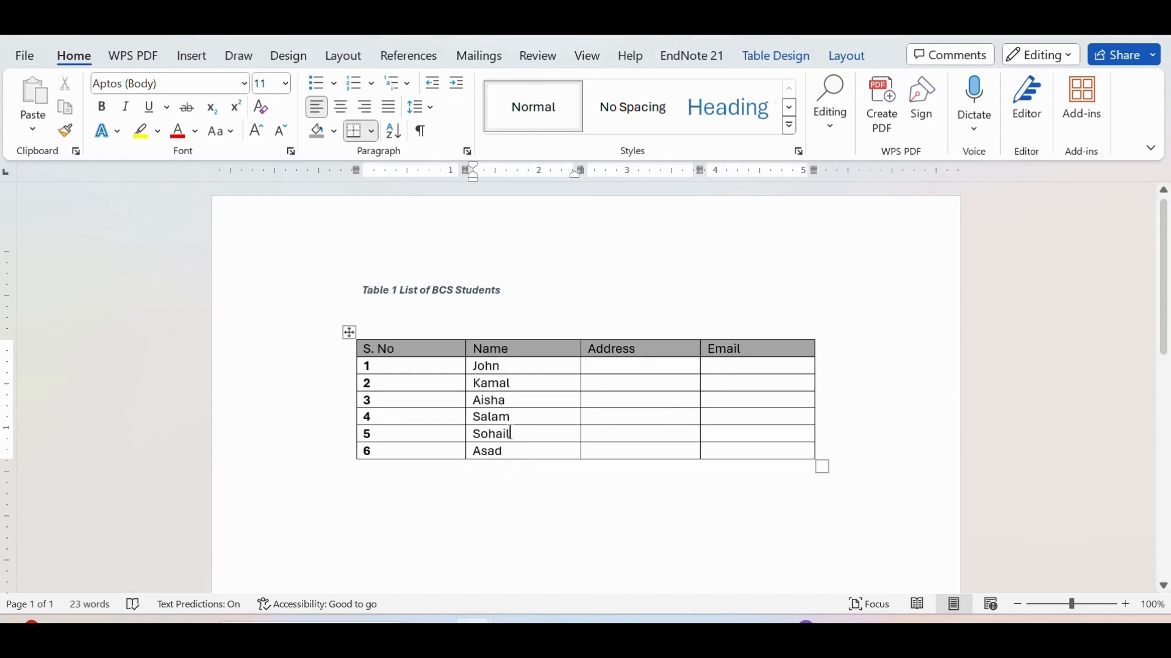
left_click(596, 256)
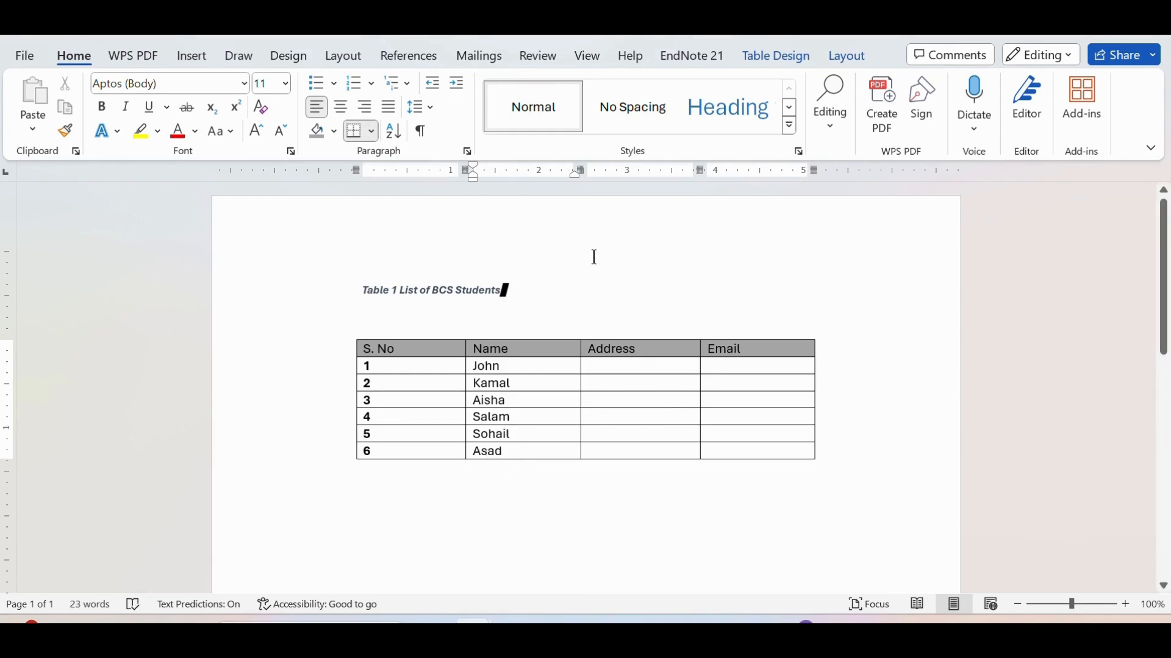
- Set the font of the whole Name column to Times New Roman
left_click(489, 337)
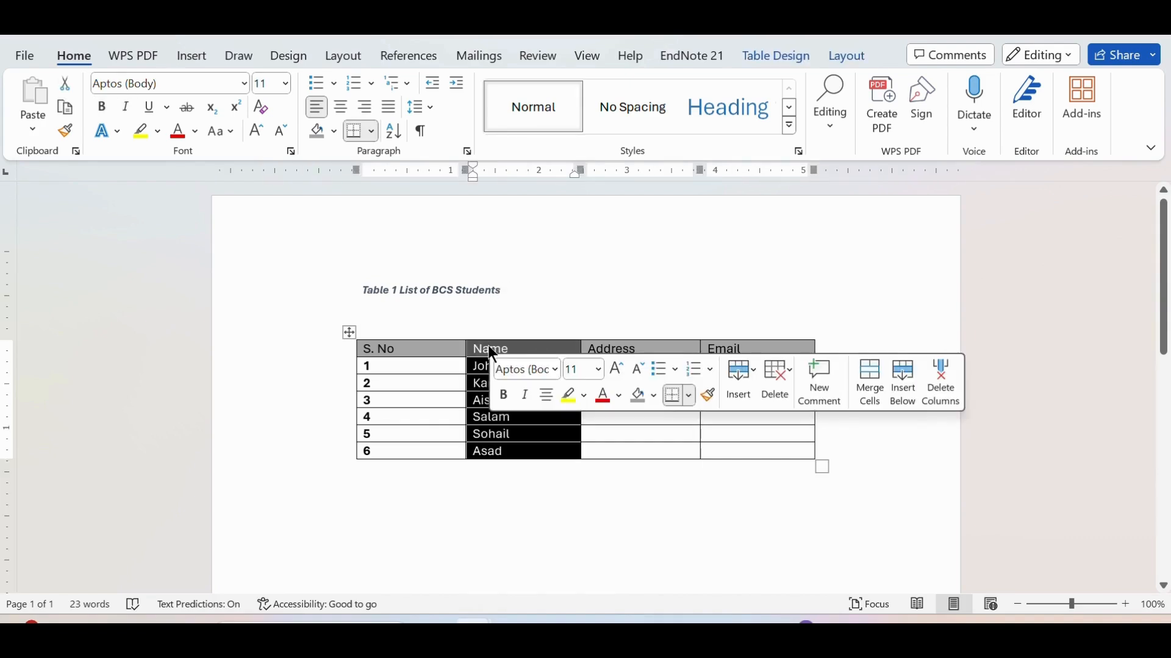
left_click(284, 84)
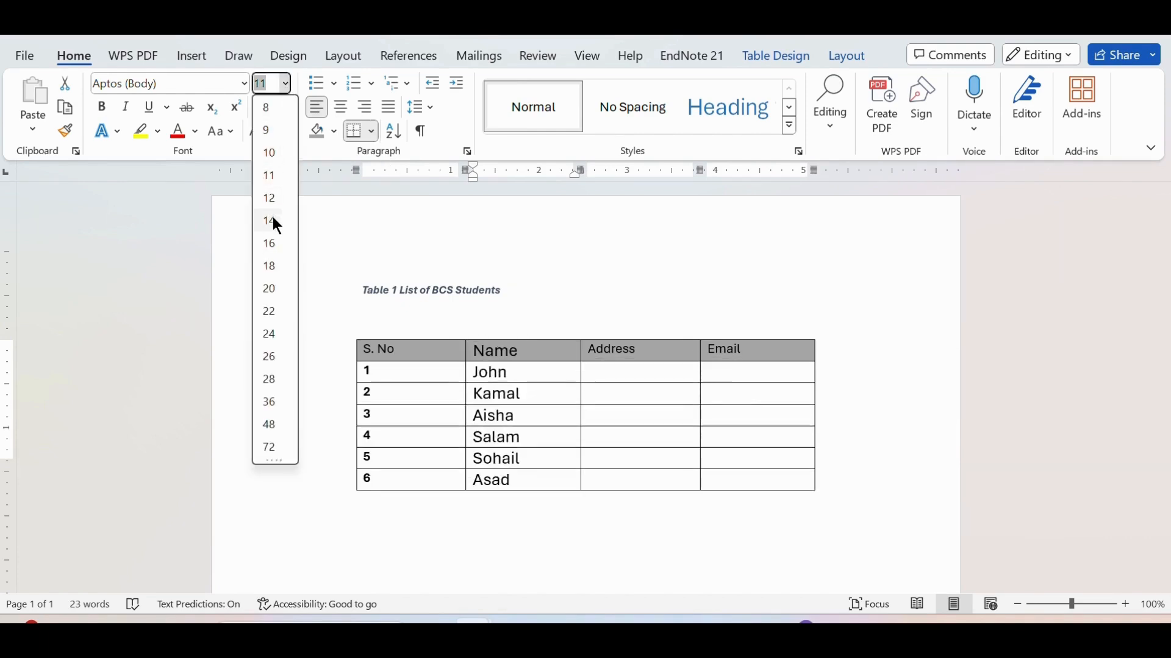
left_click(241, 75)
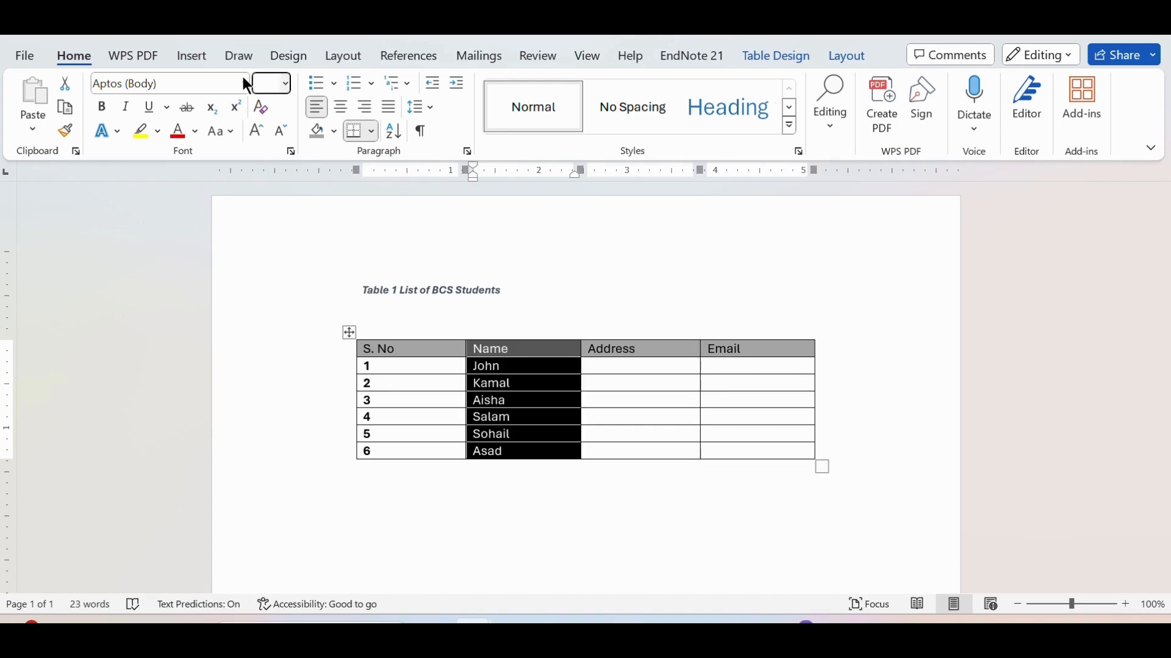
left_click(242, 75)
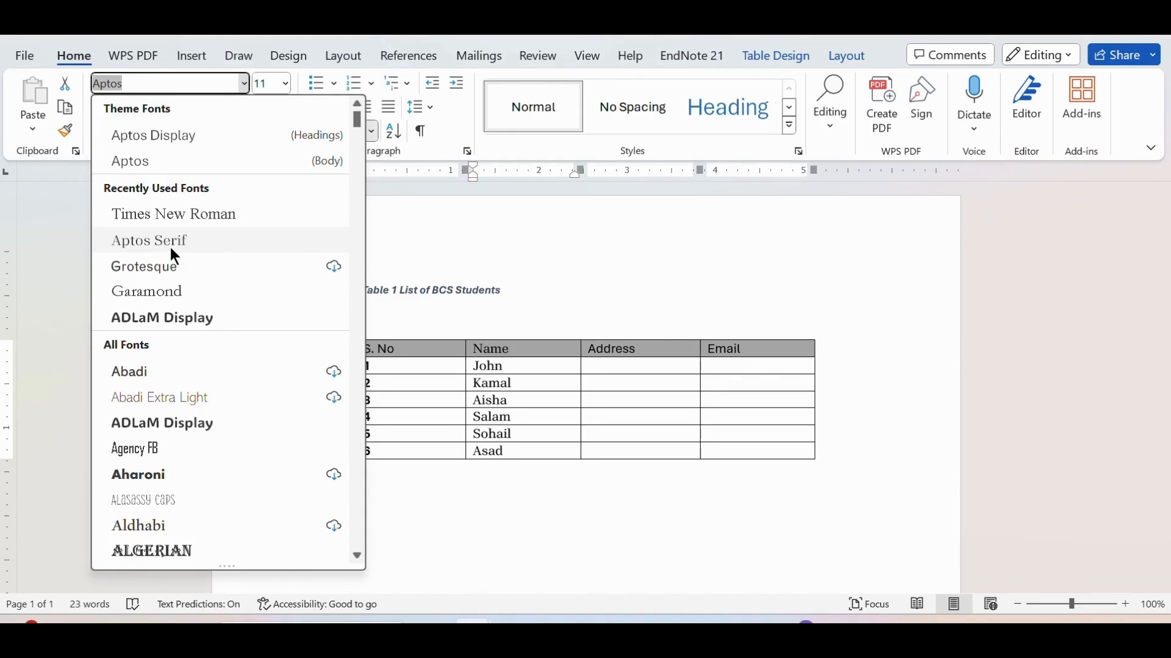
key("Escape")
left_click(197, 217)
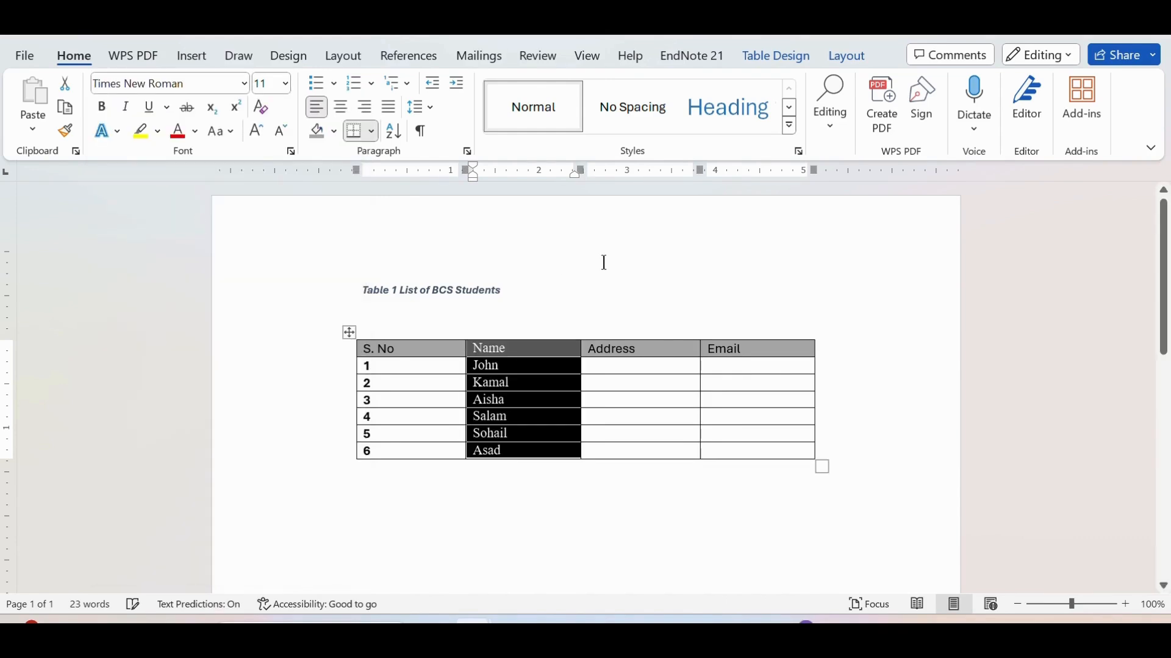
- Try center, right and justified alignment on the Name column, and return it to left alignment
left_click(342, 111)
left_click(362, 108)
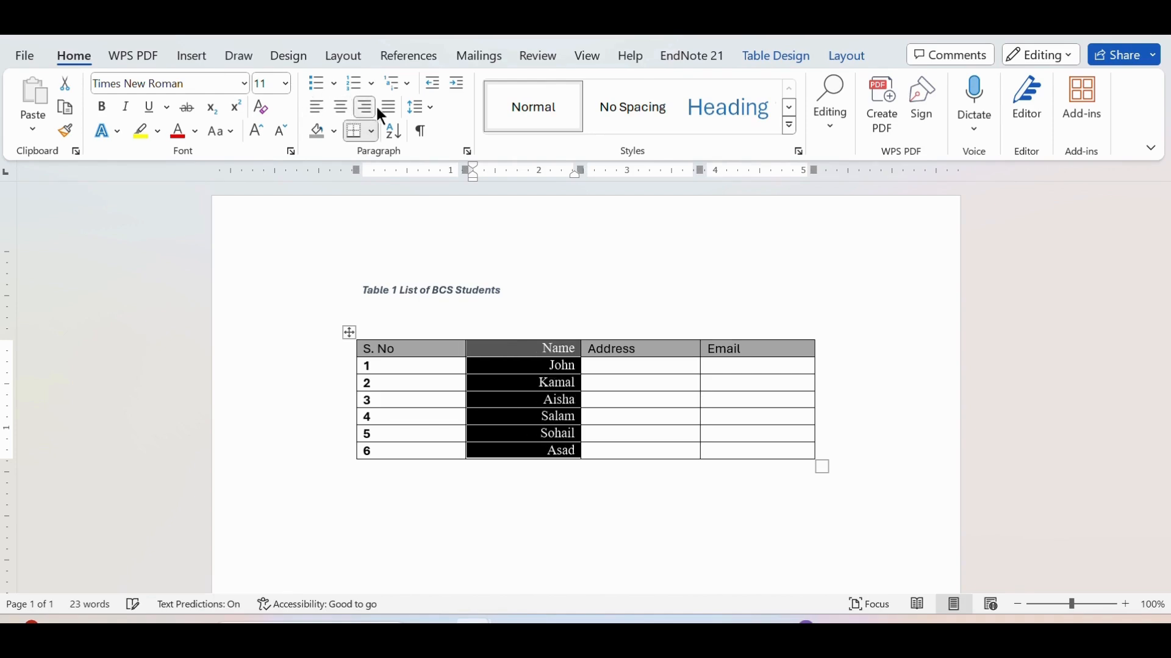
left_click(387, 108)
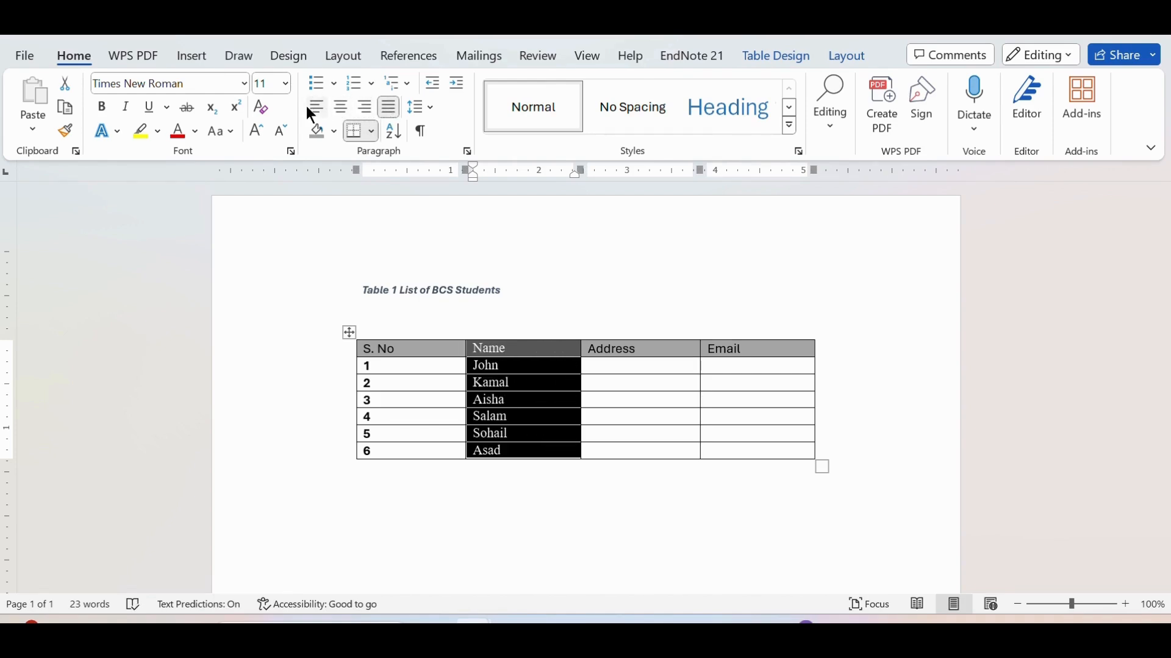
left_click(366, 109)
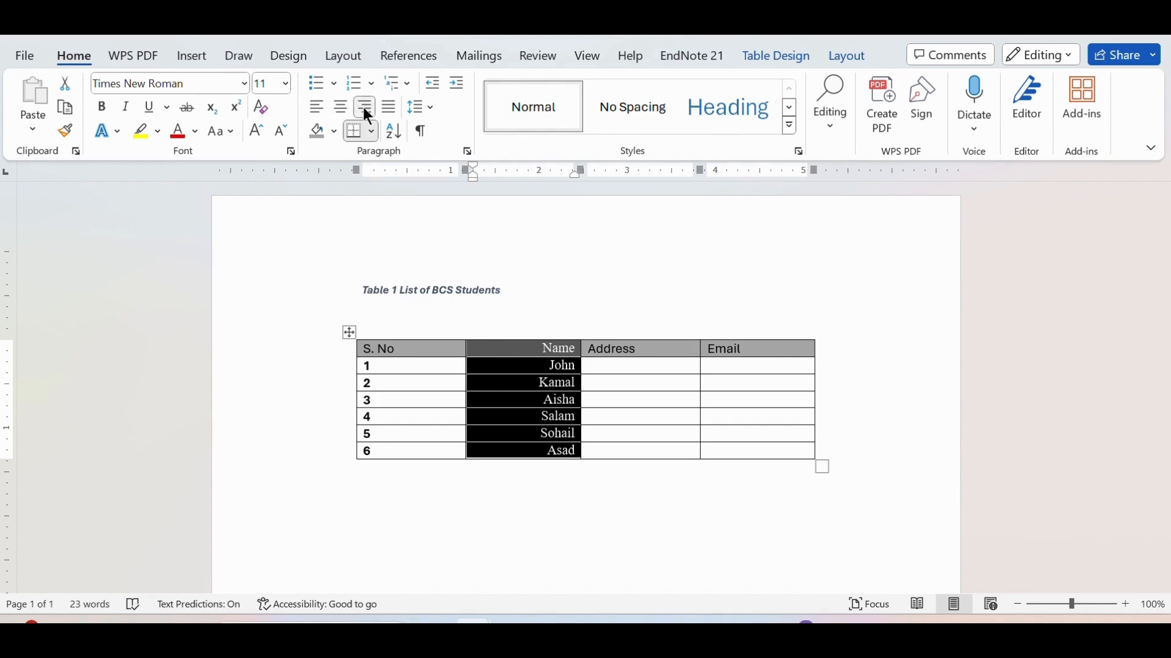
left_click(389, 109)
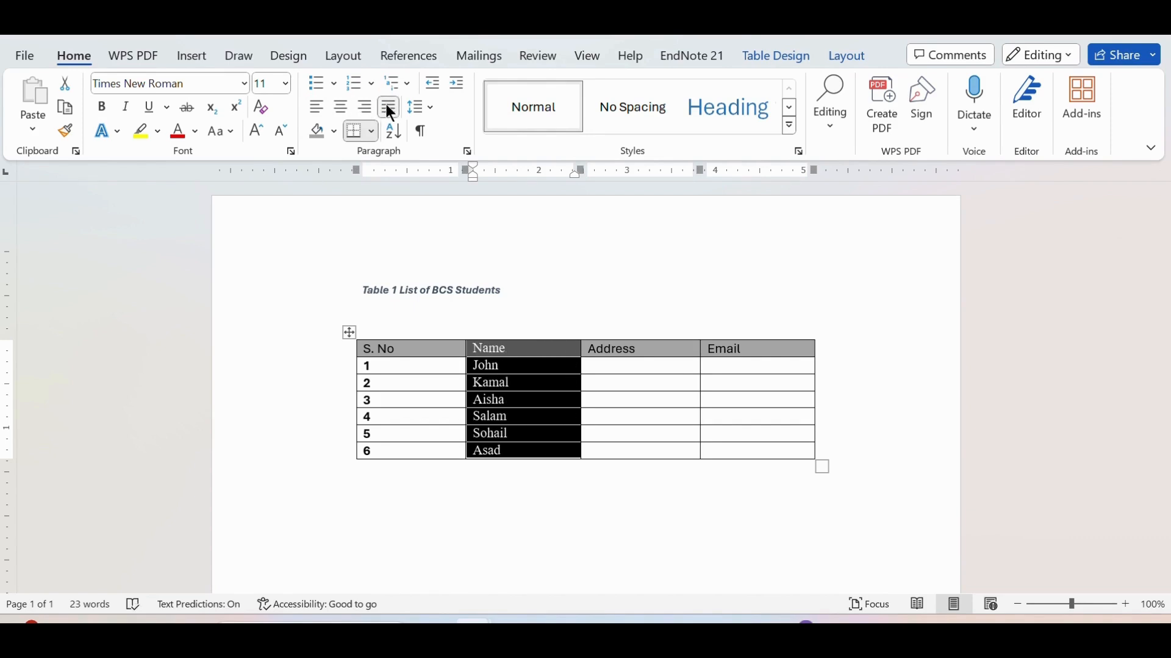
left_click(318, 107)
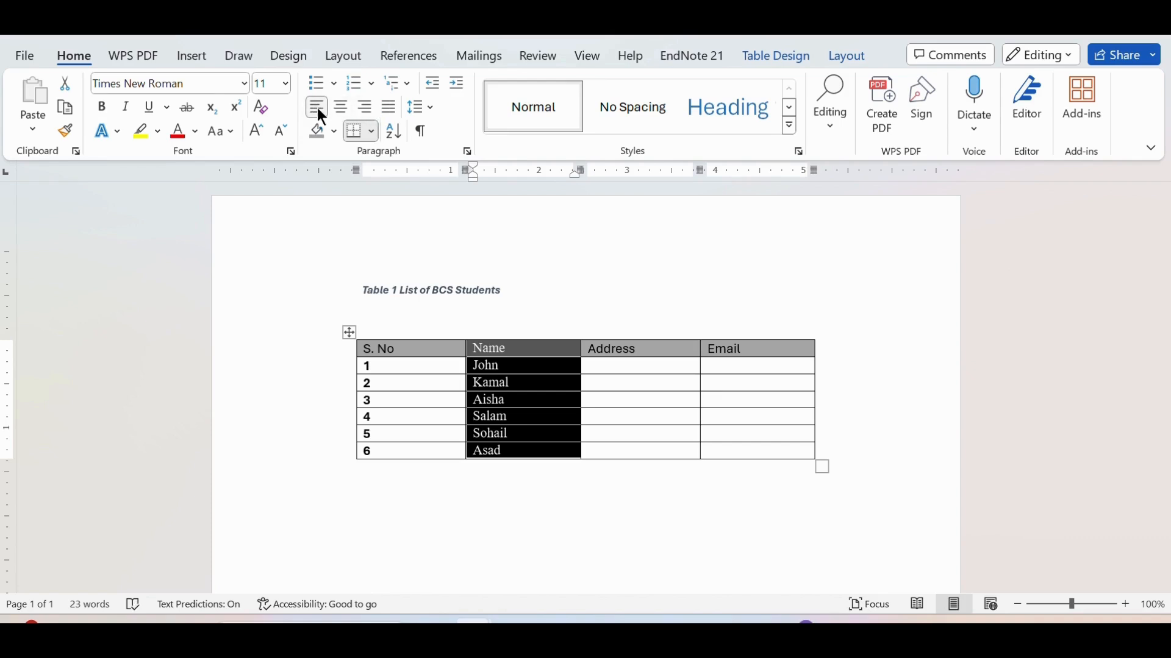